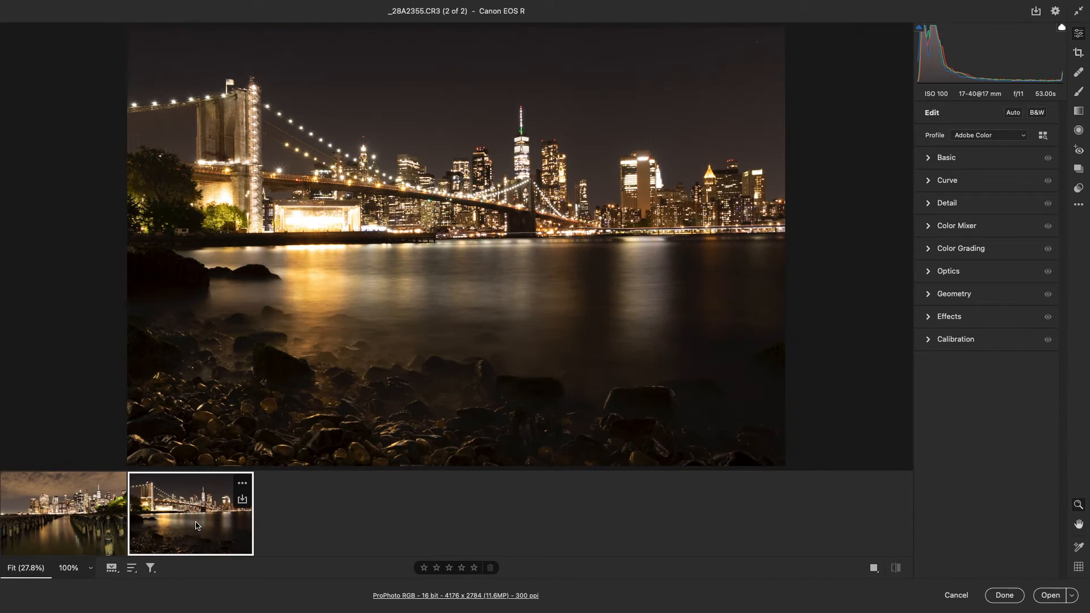
Look through both night skyline photos and select the wooden-pilings shot _28A2323.CR3 for editing.
click(81, 523)
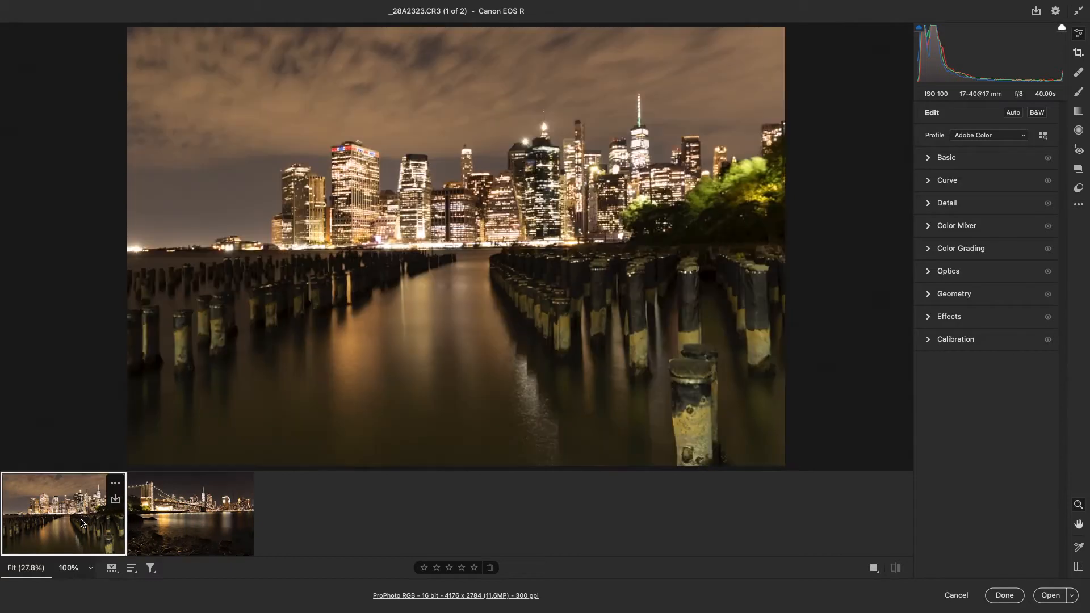
click(152, 523)
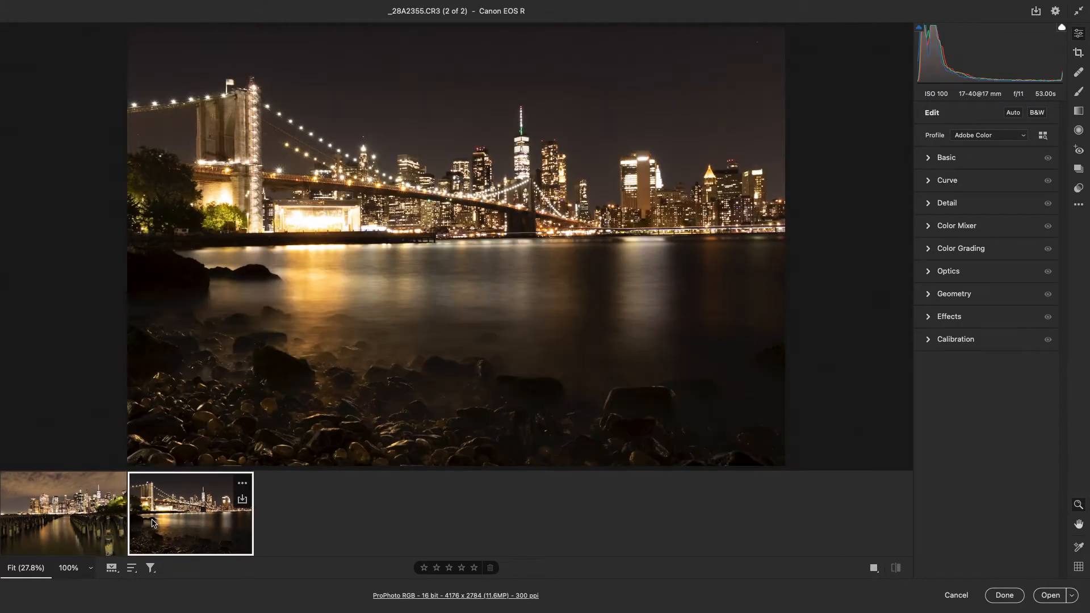
click(66, 527)
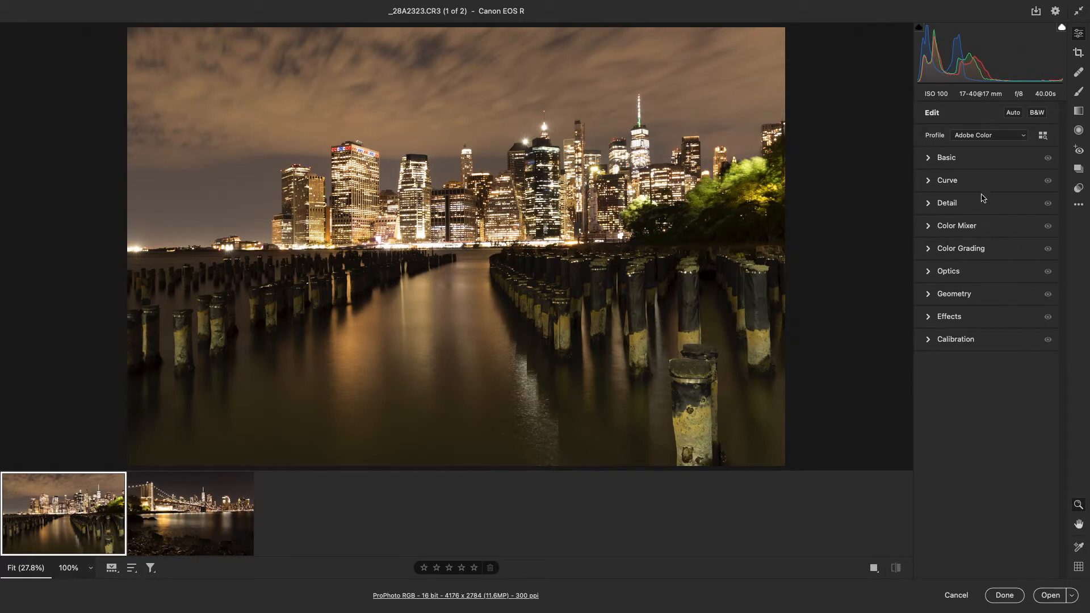
Cool the pilings photo's white balance by setting the Temperature to 3800.
click(930, 159)
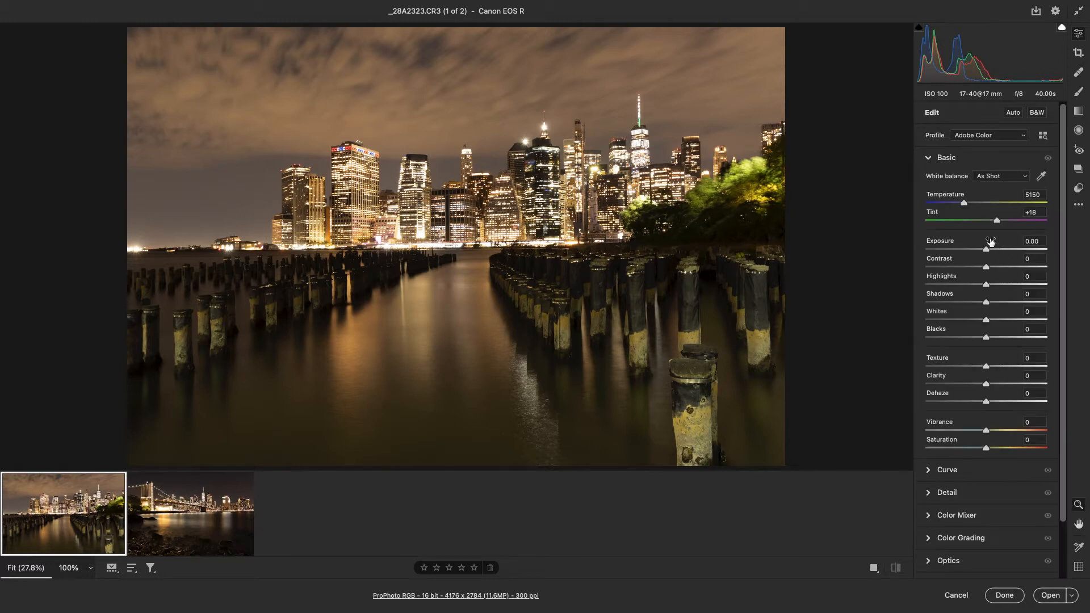
drag(963, 206, 946, 203)
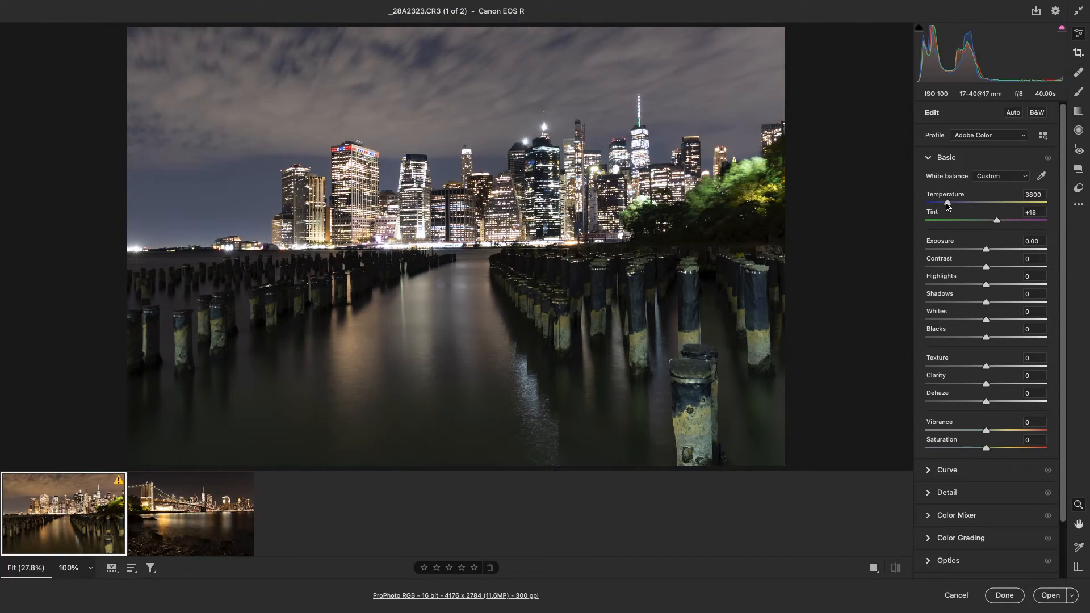
drag(947, 203, 947, 204)
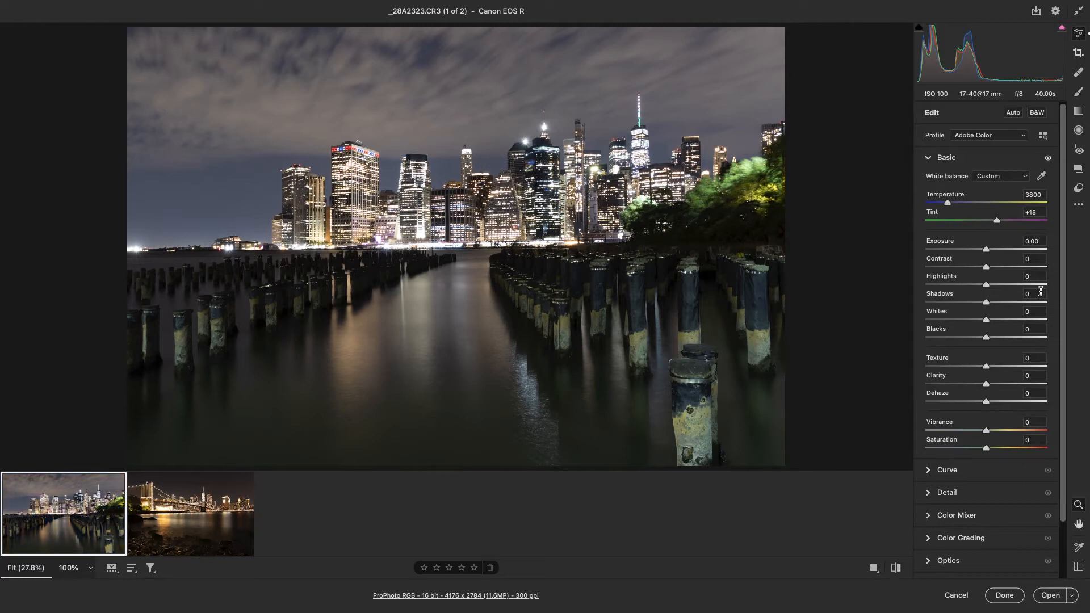
Recover the bright city lights by setting Highlights to -100.
mouse_move(986, 285)
mouse_down()
mouse_move(919, 294)
mouse_move(985, 296)
mouse_up()
scroll(645, 145, up, 3)
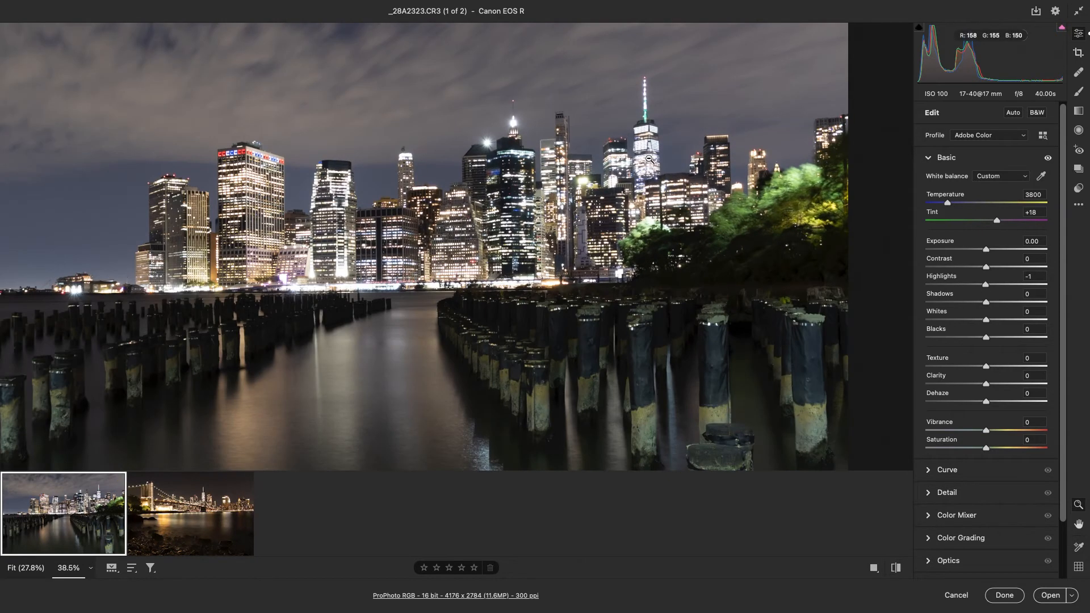
scroll(630, 168, down, 3)
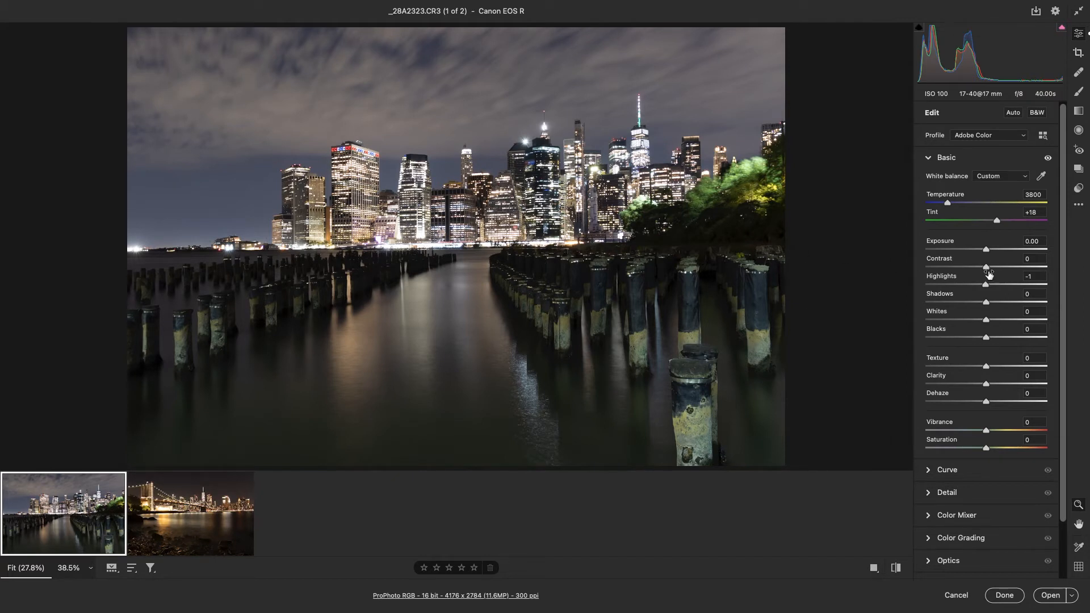
drag(988, 287, 903, 297)
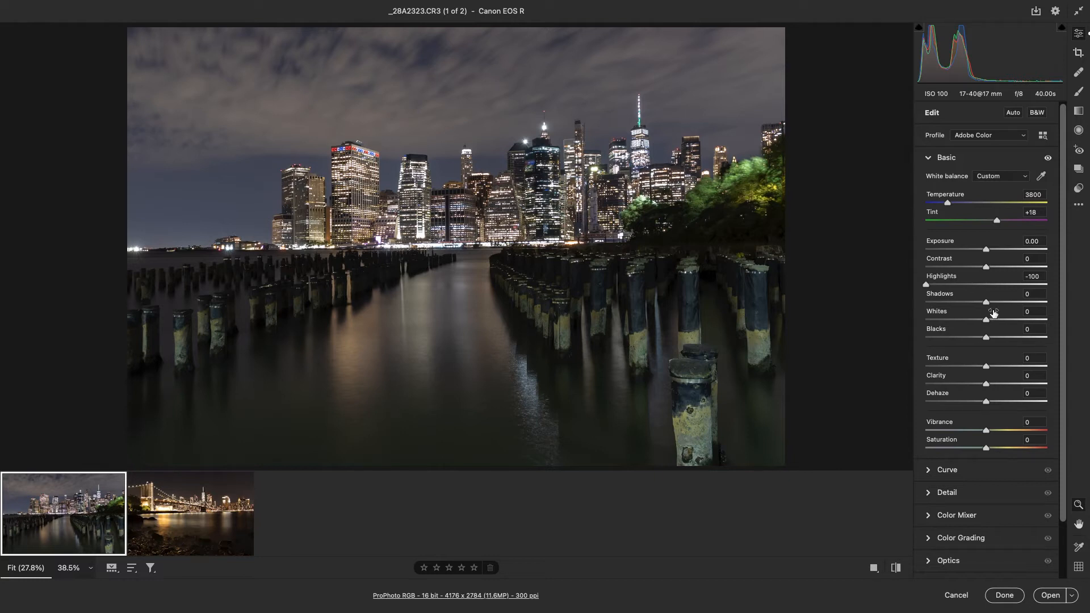
Brighten the dark areas with Shadows at +52 and raise the Exposure to +0.25.
drag(986, 306, 1018, 359)
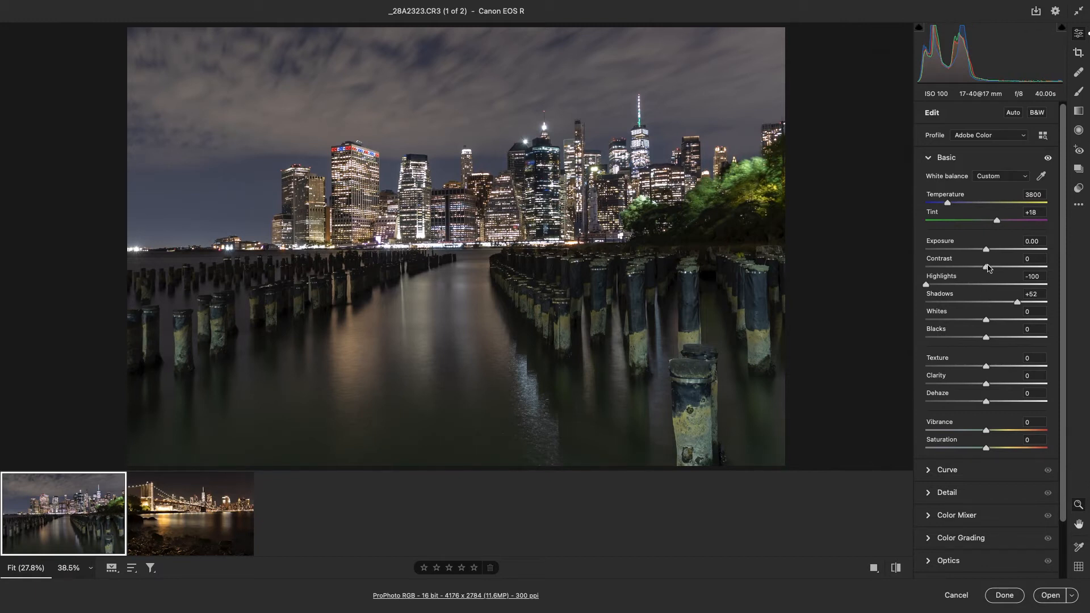
drag(986, 252, 988, 253)
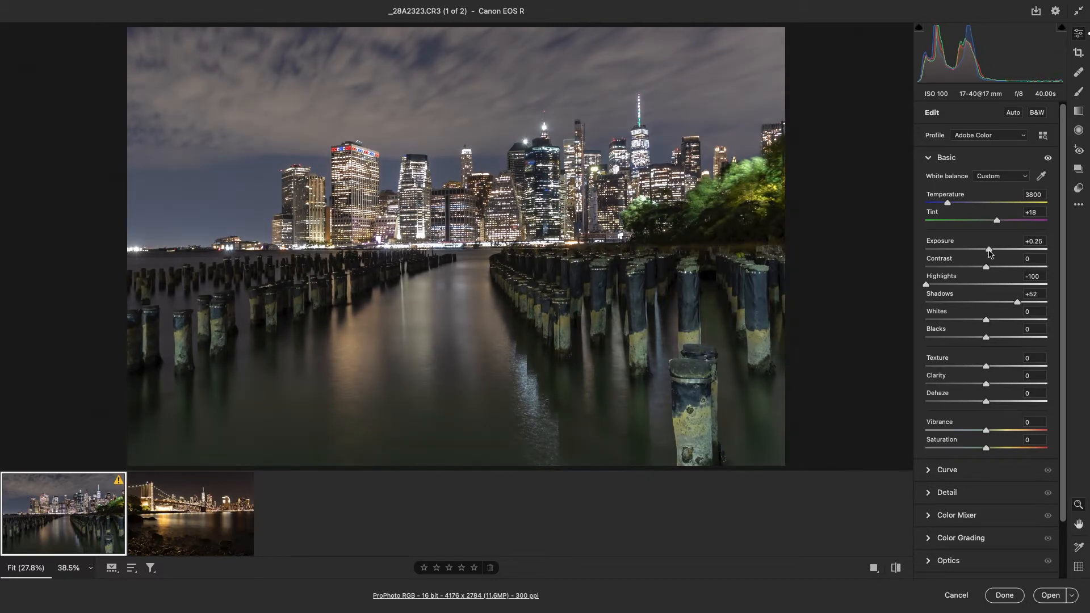
Deepen the Blacks to -19 and keep Whites at 0.
mouse_move(986, 338)
mouse_down()
mouse_move(973, 339)
mouse_move(992, 323)
mouse_up()
double_click(992, 322)
click(991, 321)
double_click(992, 321)
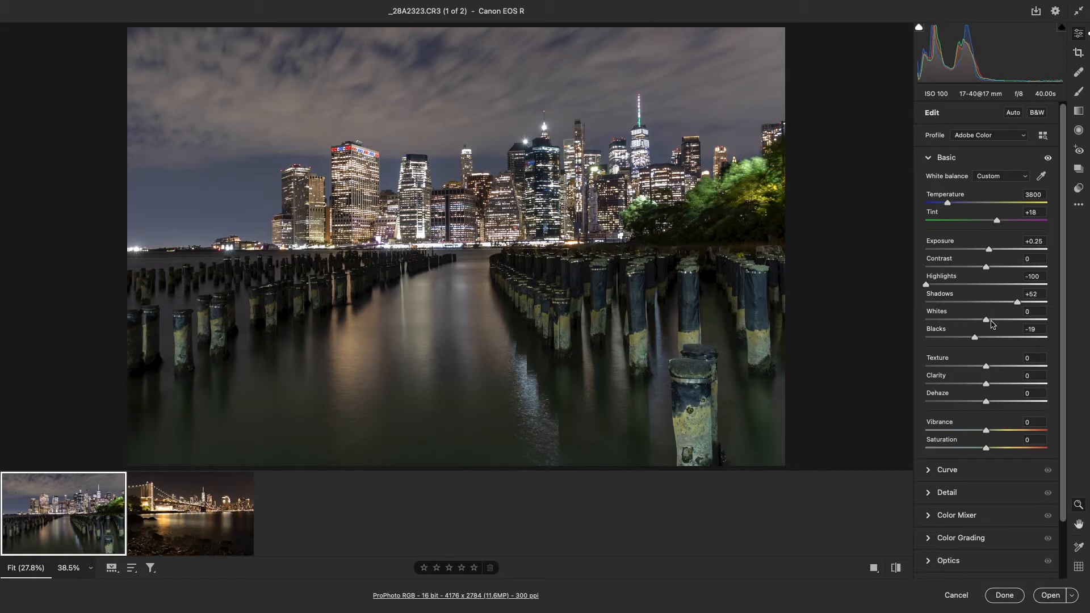
click(992, 321)
double_click(992, 322)
click(992, 322)
double_click(992, 321)
Bring out detail in the skyline buildings by setting Texture to +12 and Clarity to +12.
click(538, 177)
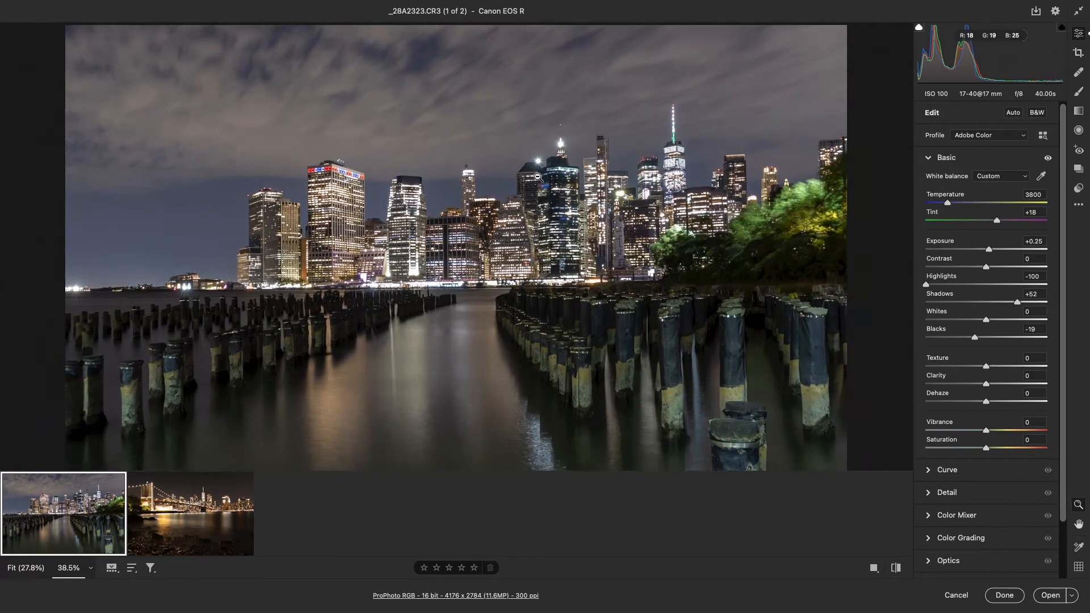
click(583, 233)
click(578, 215)
click(577, 212)
drag(576, 212, 709, 185)
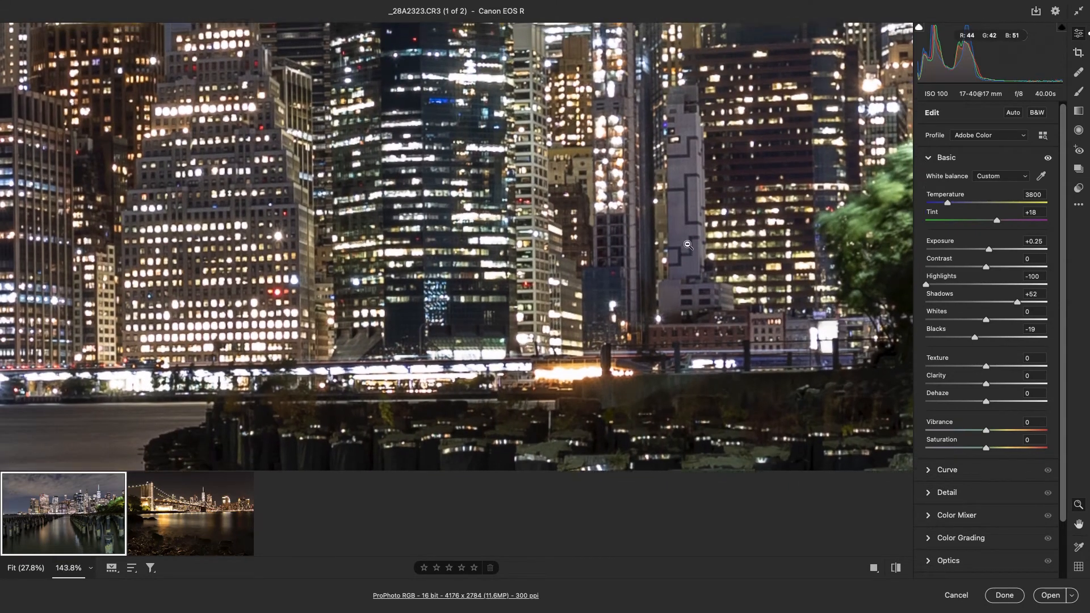
scroll(686, 235, up, 5)
scroll(689, 250, up, 10)
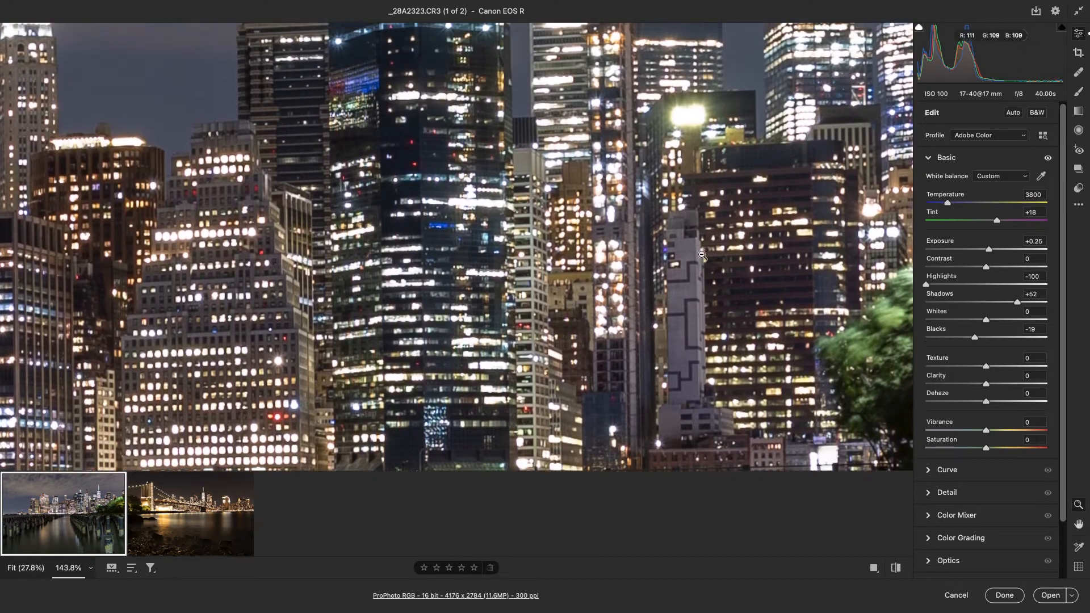
scroll(704, 260, up, 4)
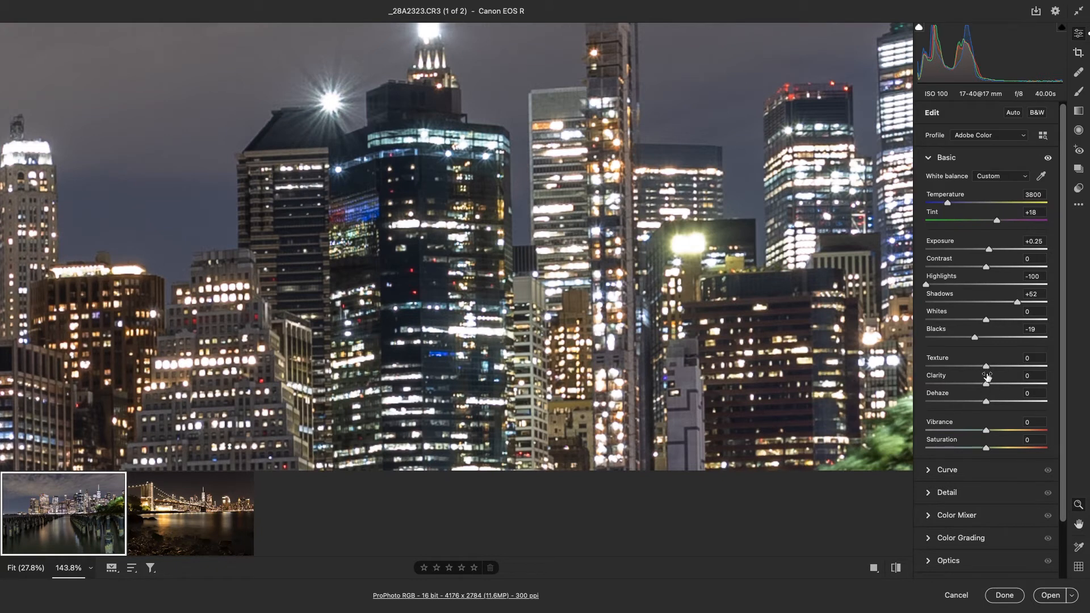
mouse_move(986, 366)
mouse_down()
mouse_move(1006, 369)
mouse_move(987, 368)
mouse_up()
mouse_move(1011, 370)
mouse_down()
mouse_move(972, 369)
mouse_move(993, 370)
mouse_up()
mouse_move(984, 386)
mouse_down()
mouse_move(957, 387)
mouse_move(994, 386)
mouse_up()
Test the Vibrance effect across the whole photo and set it to +13.
scroll(678, 335, down, 2)
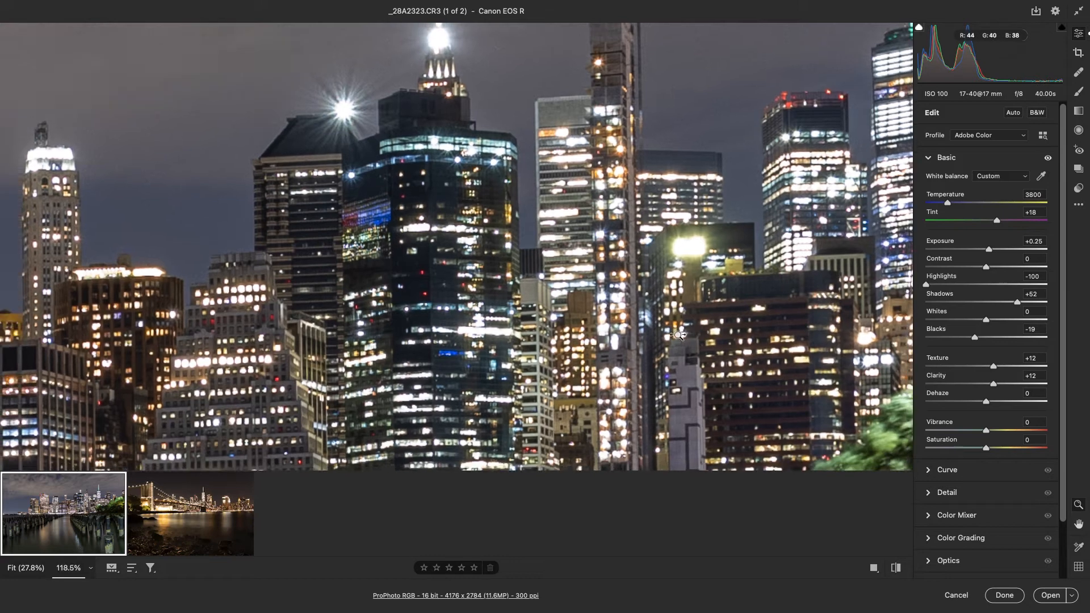
scroll(678, 335, down, 8)
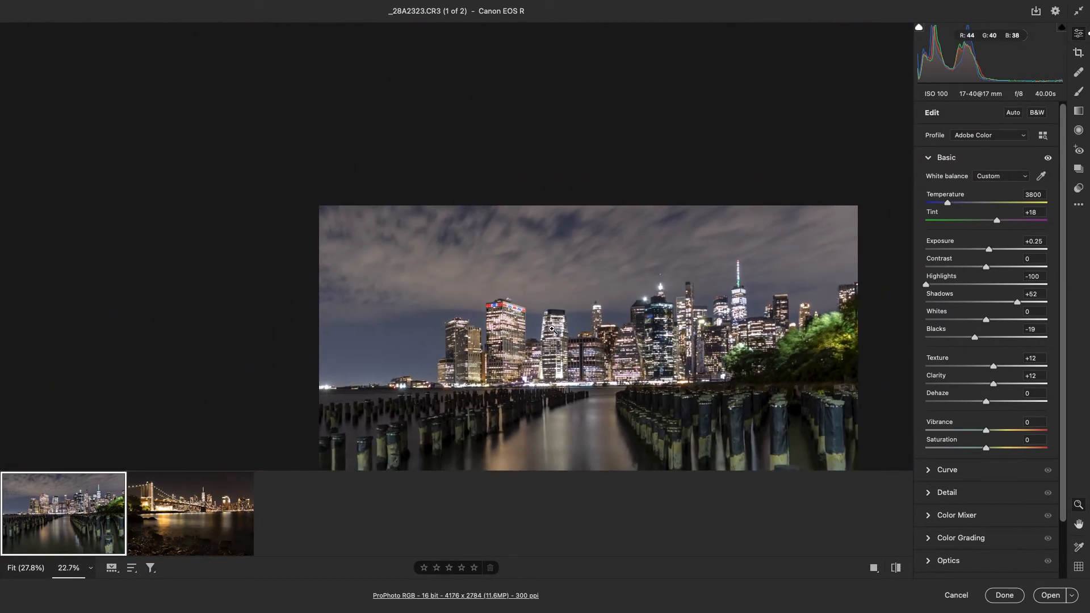
key(ctrl+0)
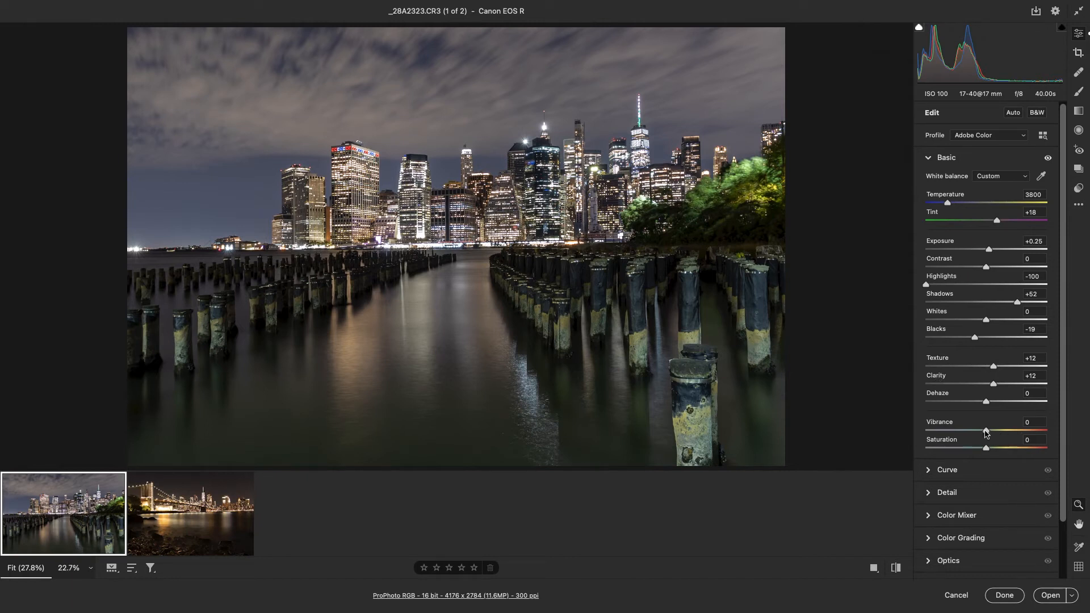
drag(986, 433, 870, 430)
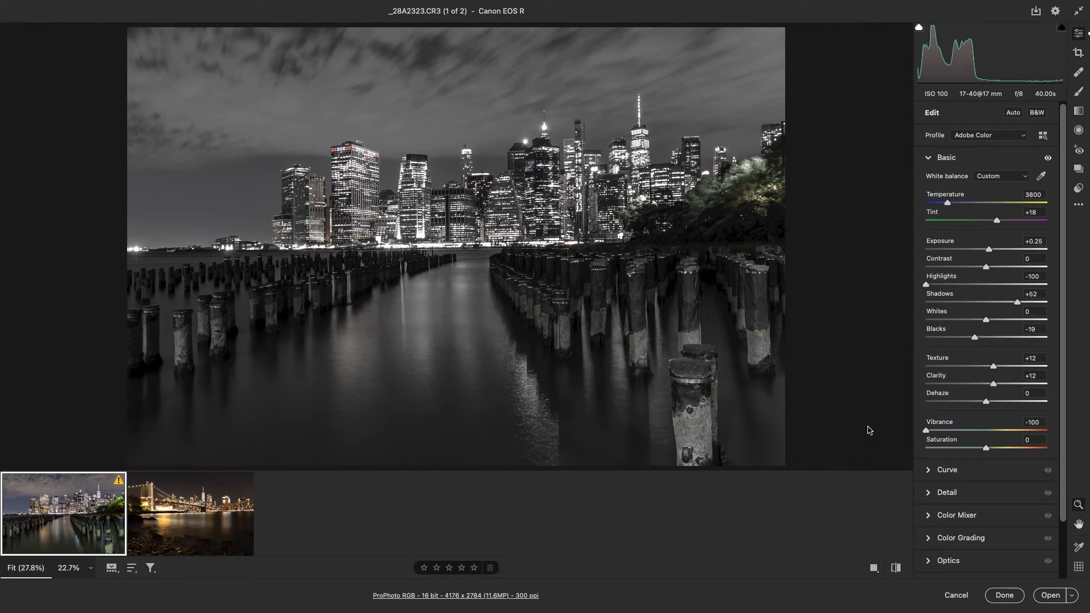
drag(926, 430, 995, 443)
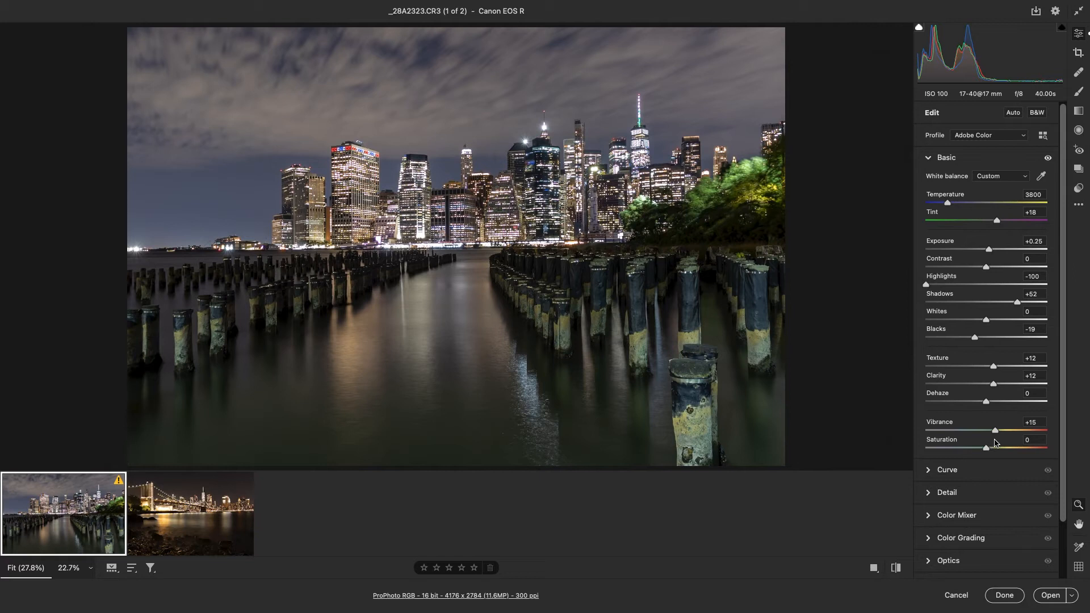
drag(995, 443, 993, 444)
Try maximum Color Noise Reduction on a close view of the sky and buildings, and reset it to its default.
scroll(1015, 438, down, 3)
scroll(1015, 420, down, 2)
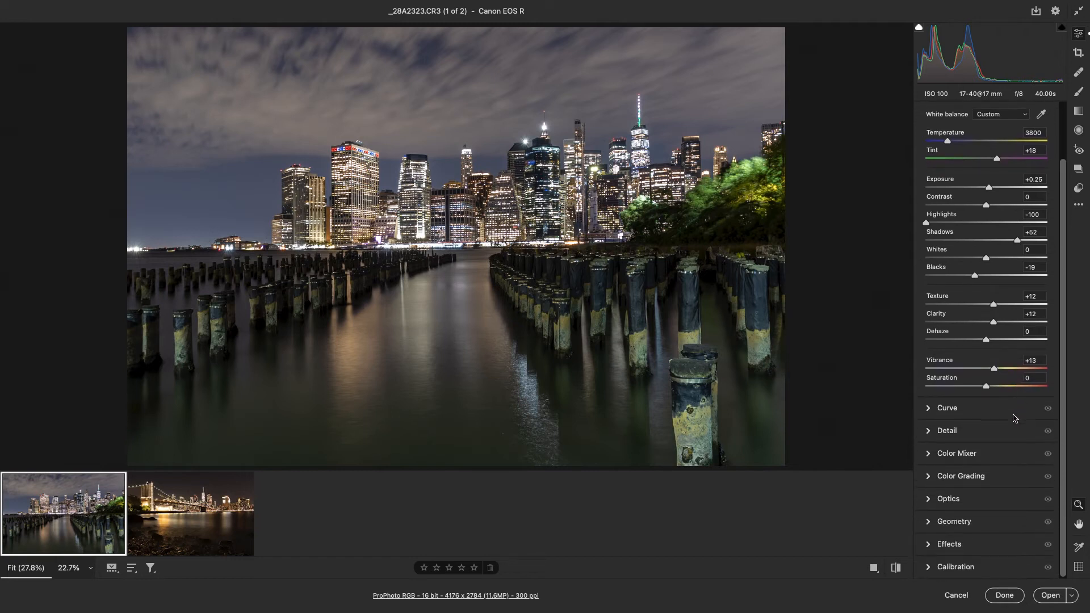
click(931, 434)
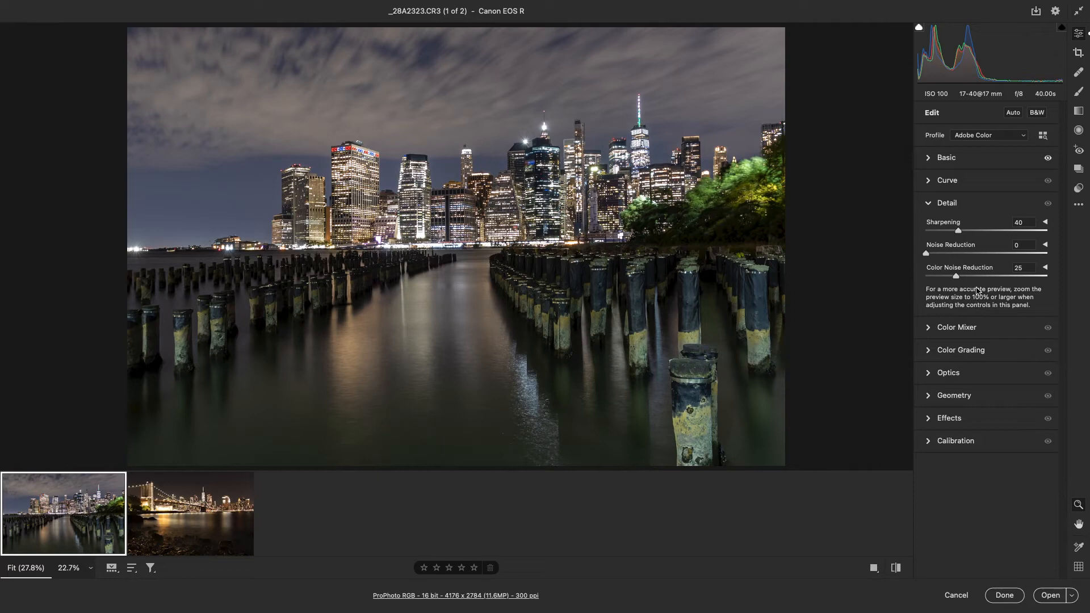
click(662, 114)
click(603, 131)
mouse_move(602, 132)
mouse_down()
mouse_move(708, 104)
mouse_move(600, 113)
mouse_up()
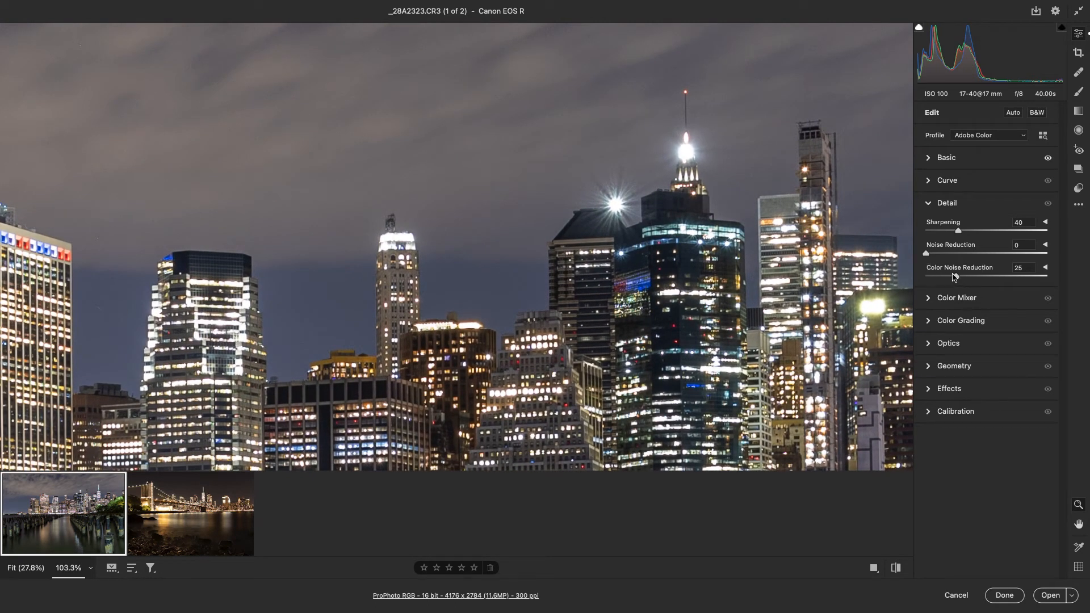
drag(957, 279, 1087, 284)
double_click(1047, 277)
Try Noise Reduction at 48 on the skyline buildings and return it to 0.
drag(927, 256, 983, 259)
click(674, 262)
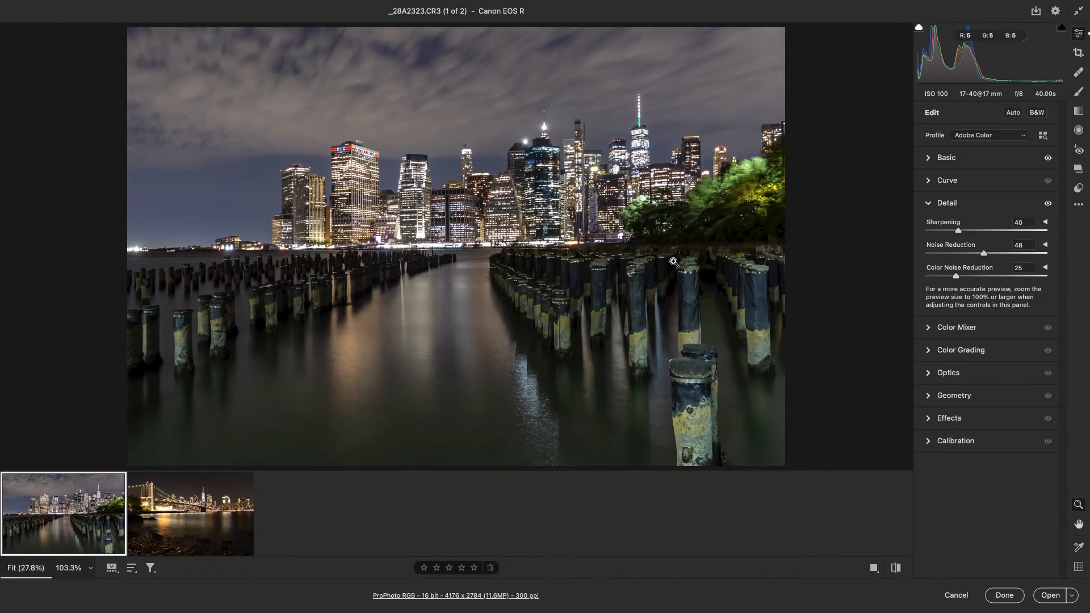
click(531, 182)
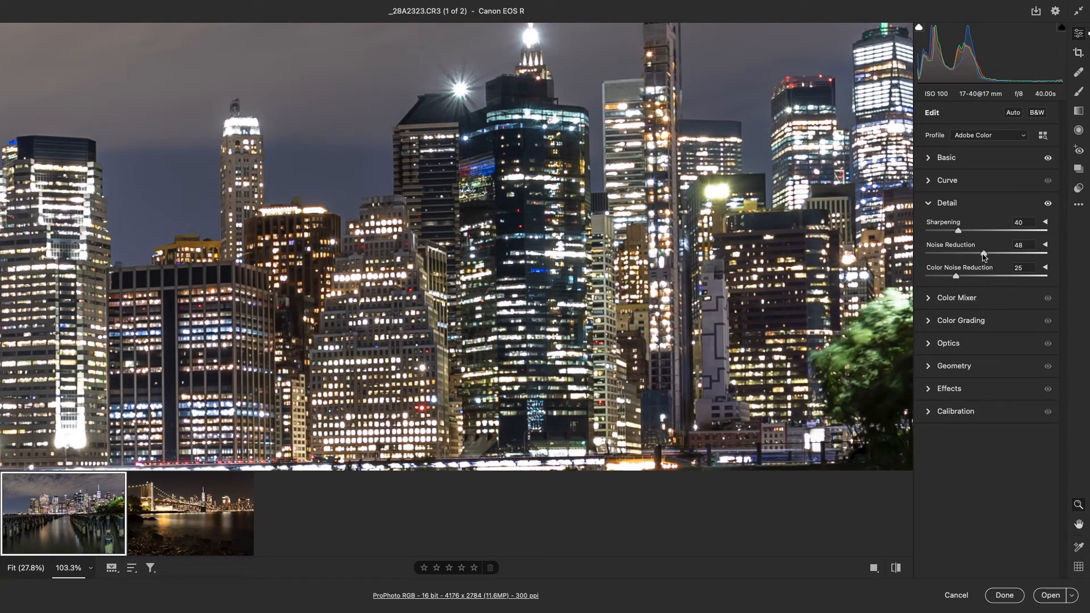
drag(984, 257, 941, 258)
drag(941, 258, 895, 256)
click(388, 185)
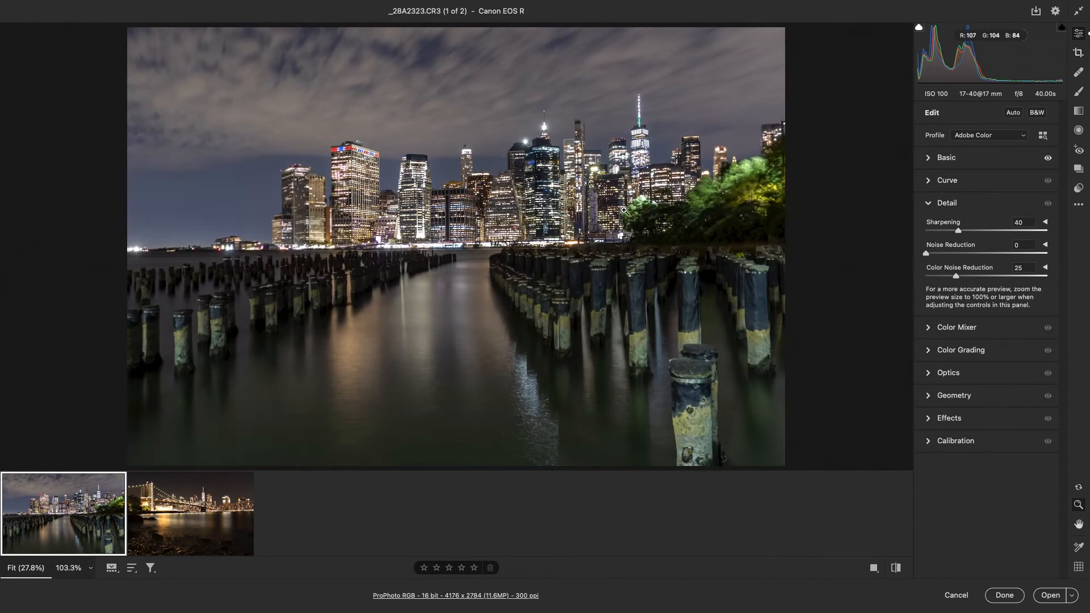
click(950, 204)
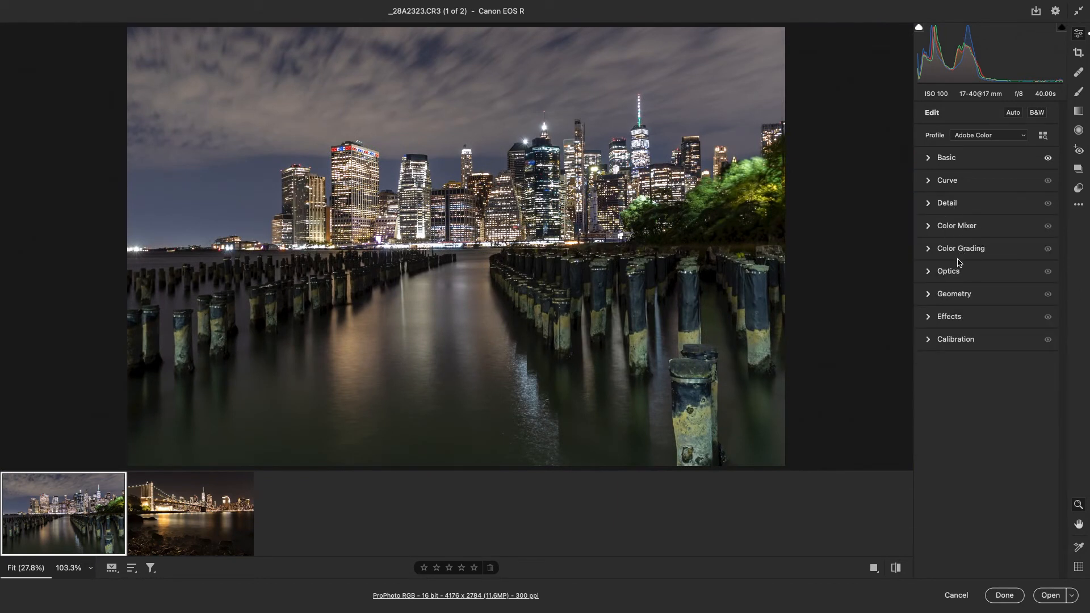
Check the photo's chromatic aberration and lens profile correction settings.
click(933, 274)
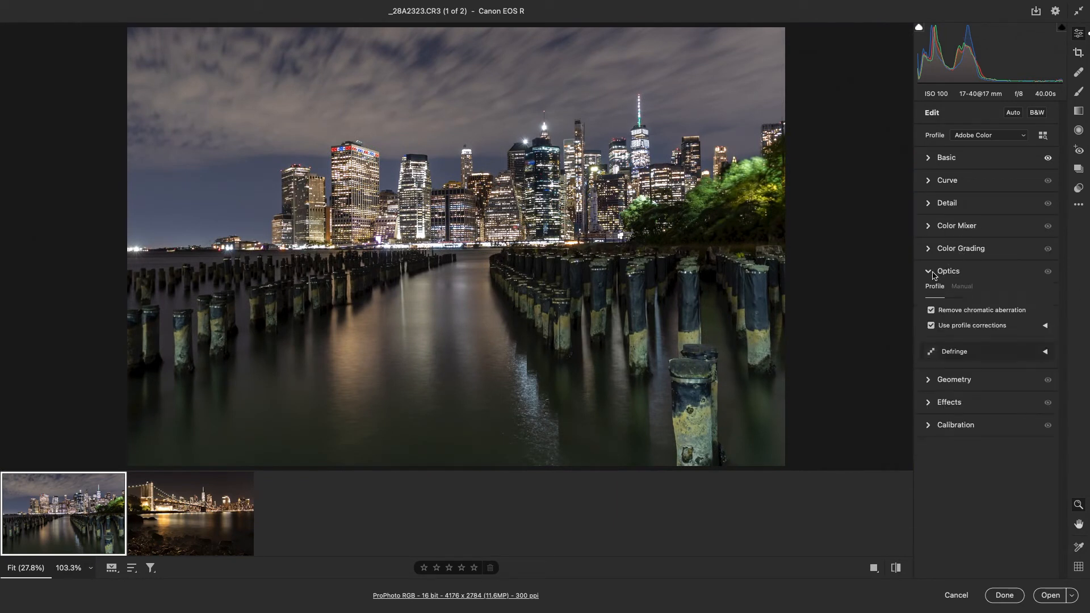
click(933, 276)
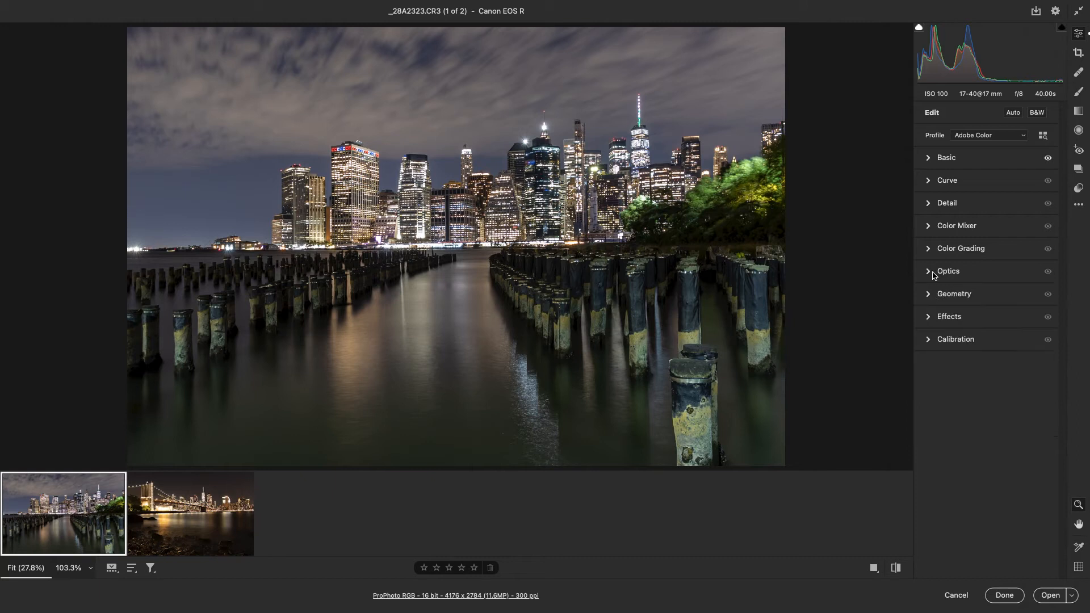
Darken the photo's edges with a Vignetting amount of -25.
click(931, 318)
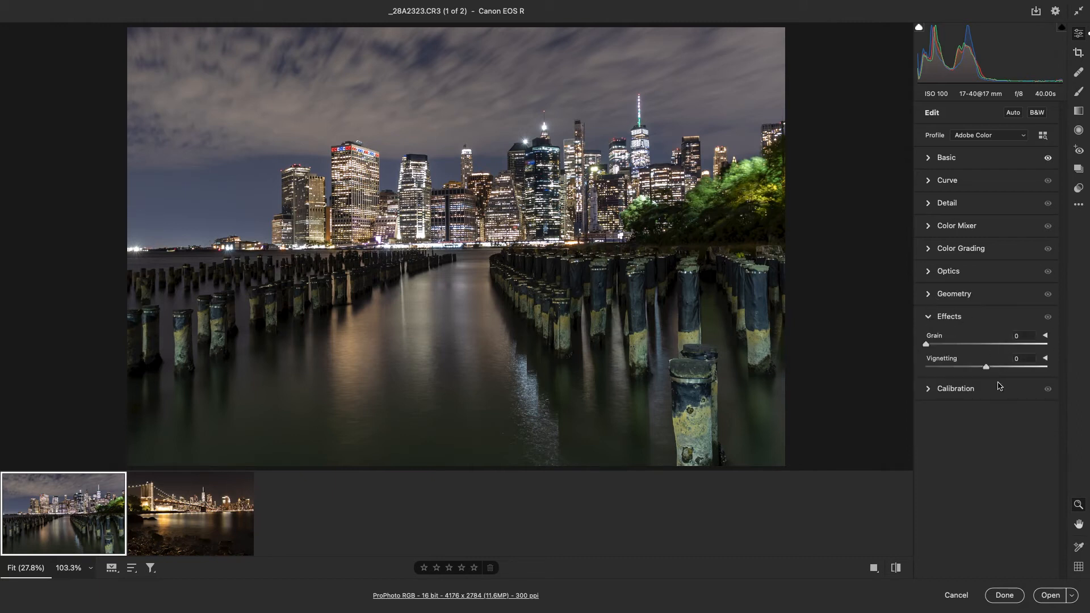
drag(985, 369, 976, 370)
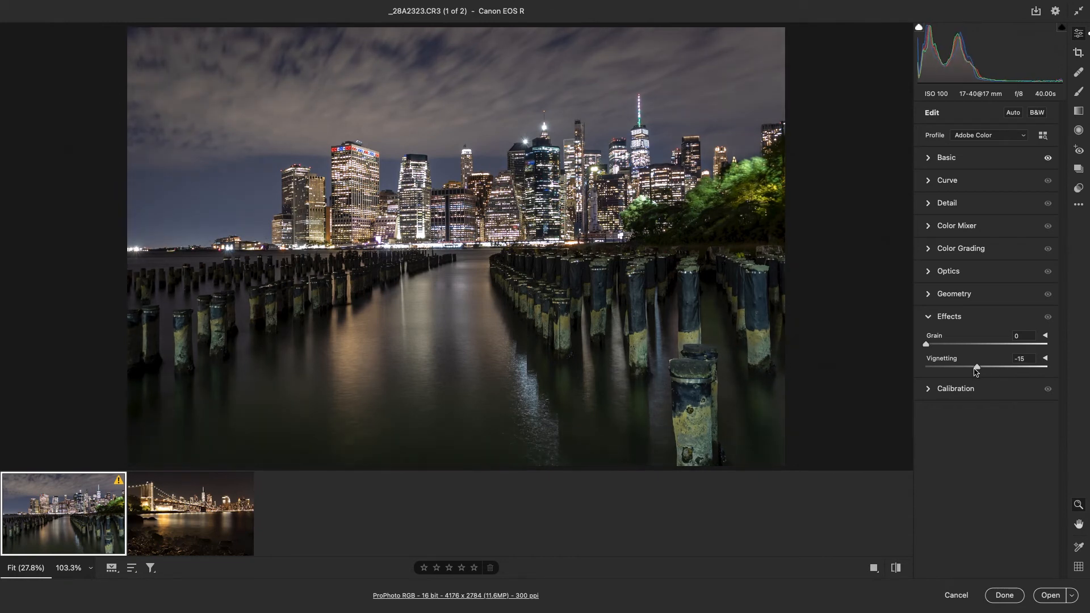
mouse_move(976, 370)
mouse_down()
mouse_move(985, 372)
mouse_move(969, 373)
mouse_up()
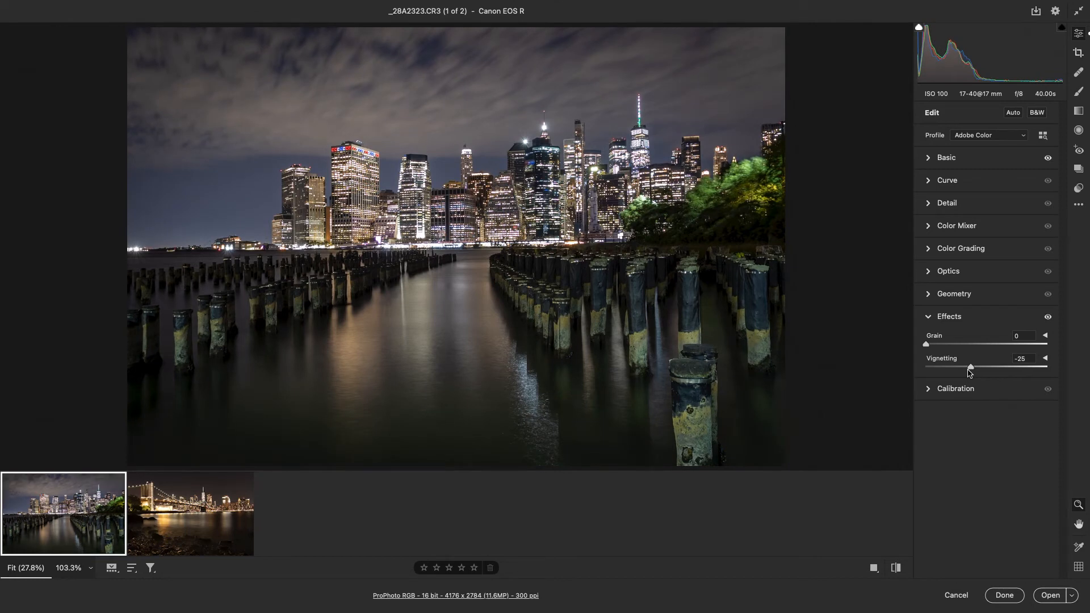
click(929, 318)
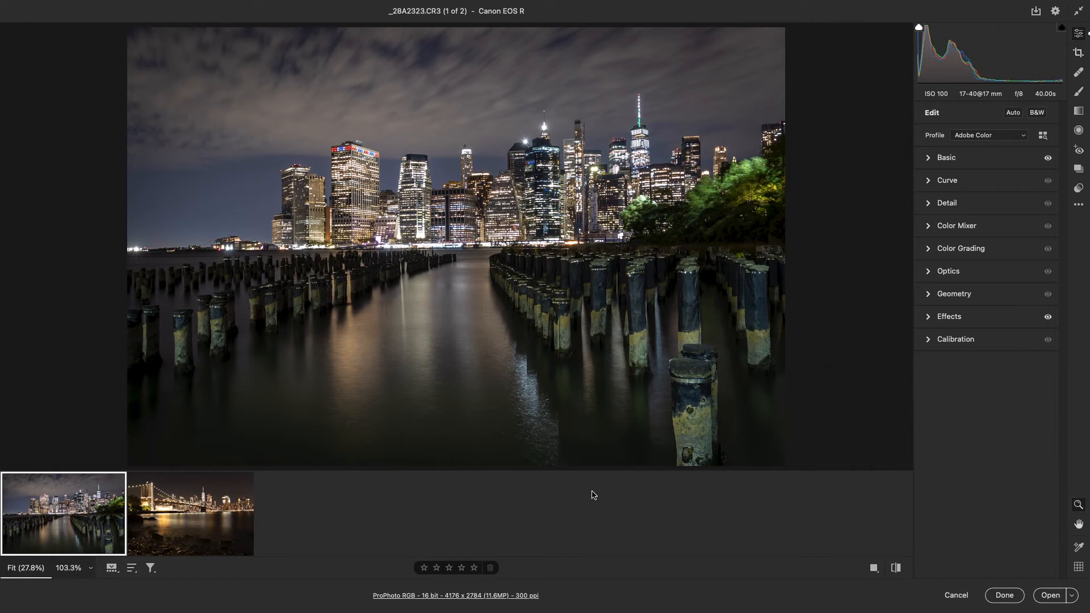
View the unedited bridge photo and return to the edited pilings photo to compare them.
click(183, 521)
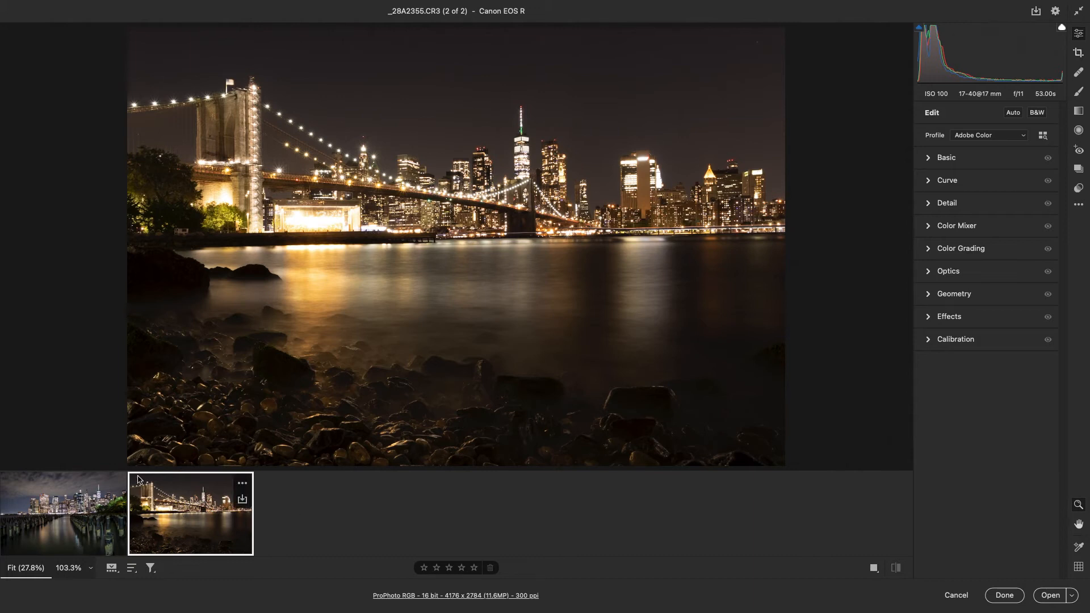
click(81, 533)
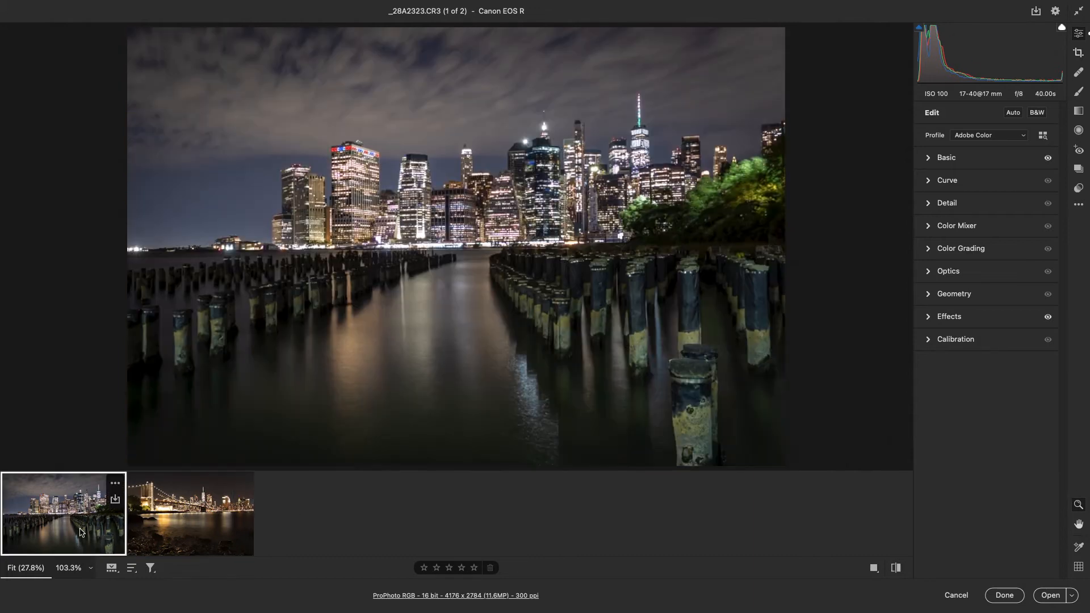
Copy the edit settings from the wooden-pilings photo and paste them onto the bridge photo.
click(115, 484)
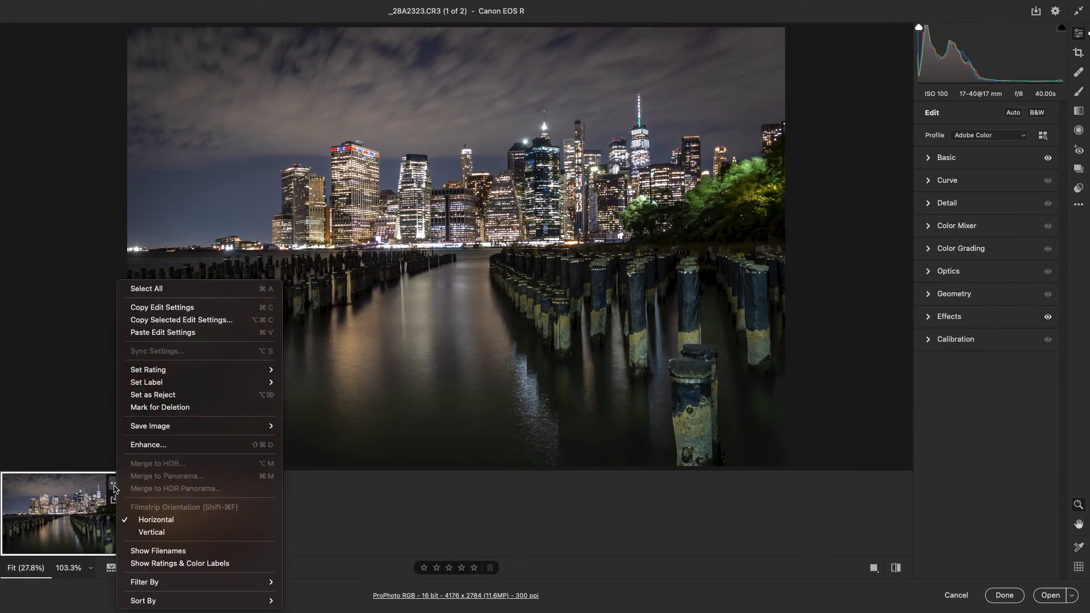
click(177, 311)
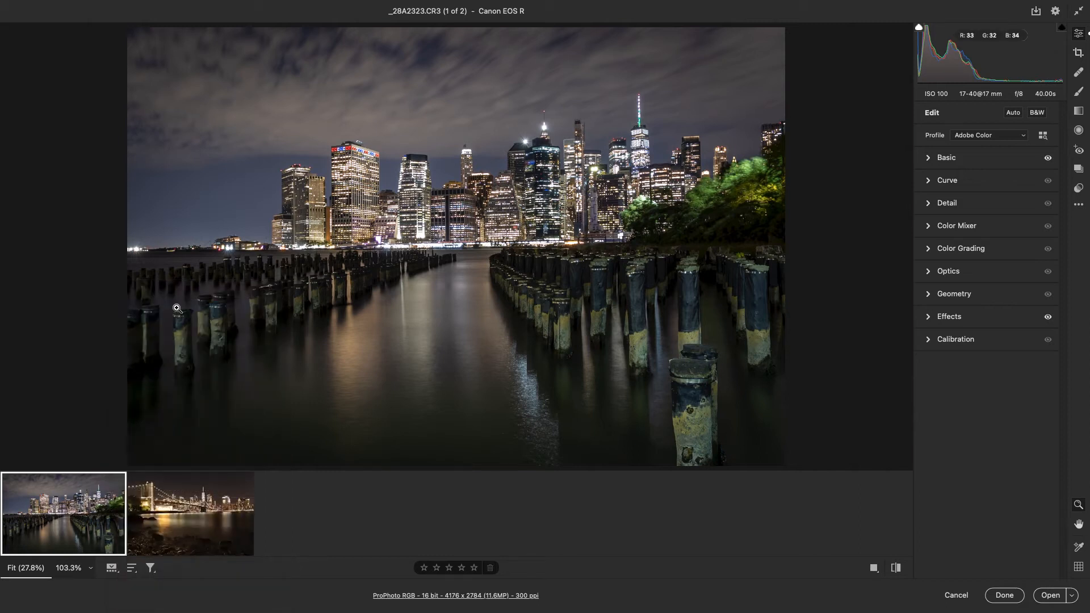
click(213, 536)
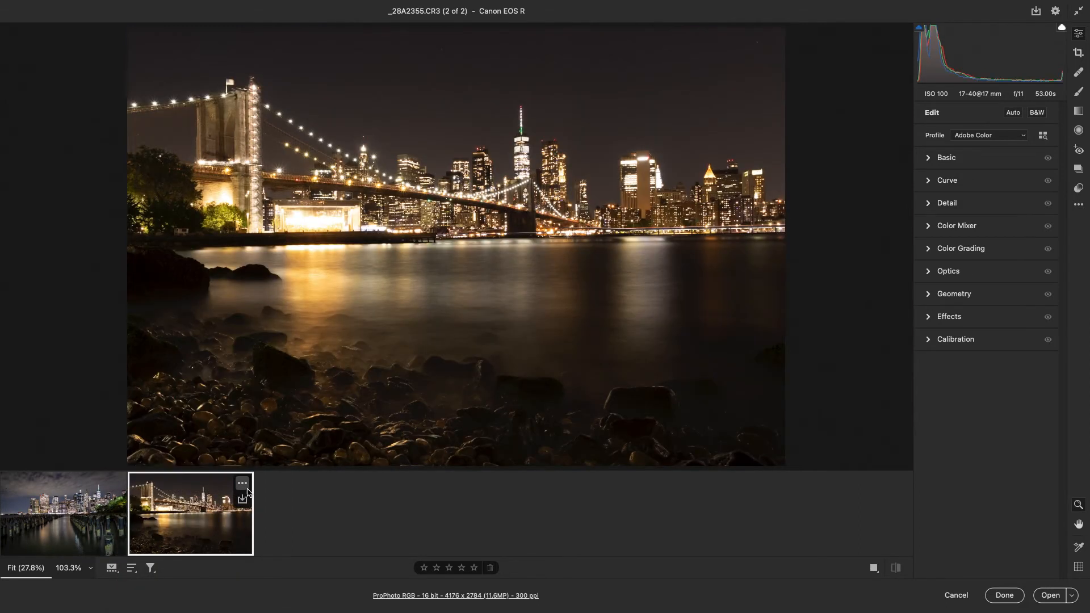
click(242, 484)
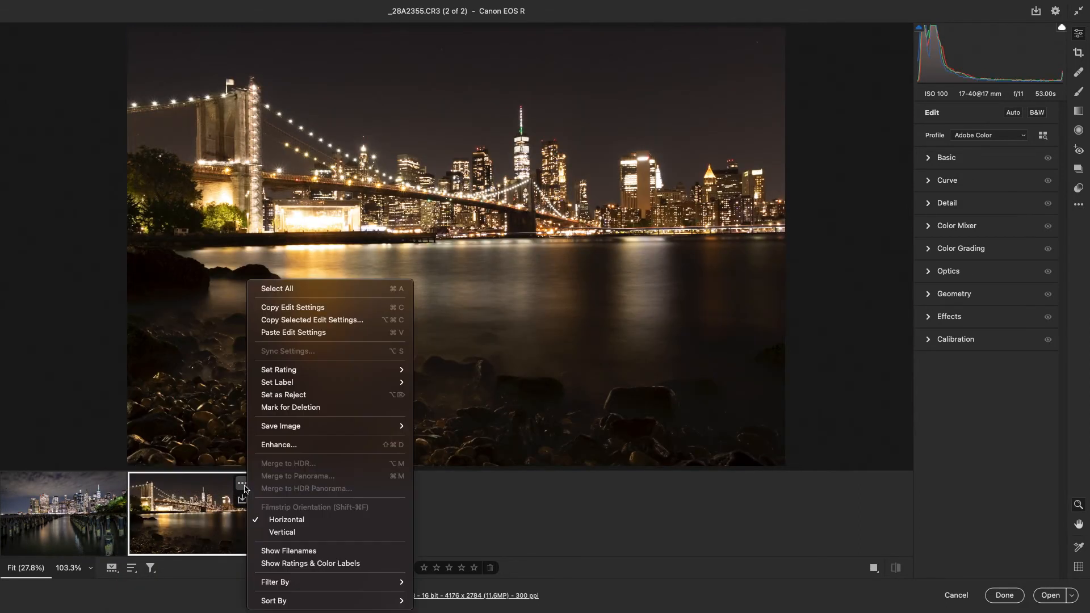
click(314, 333)
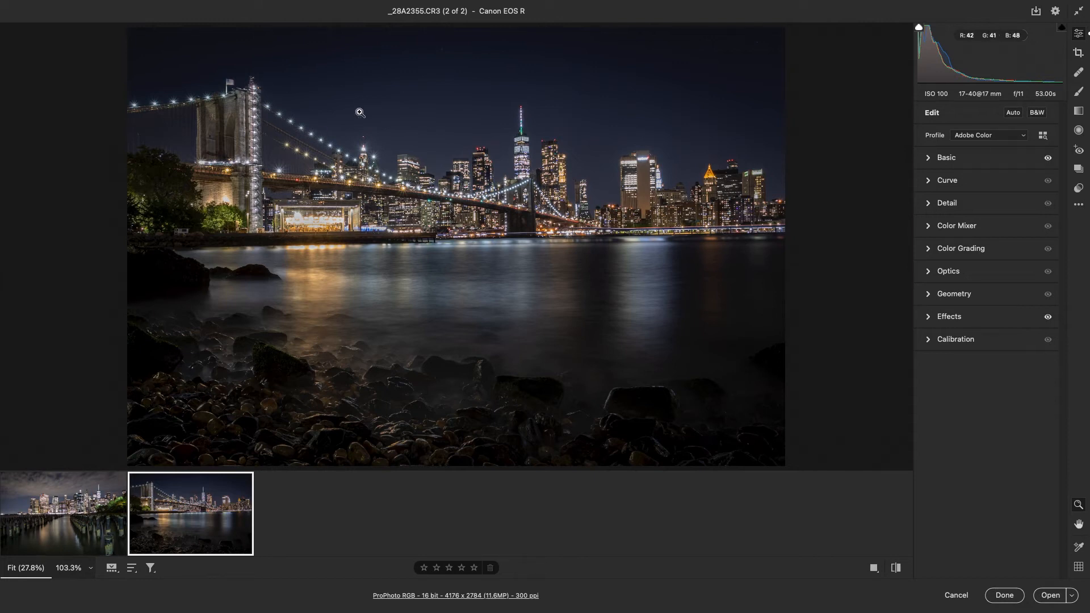
Raise the bridge photo's Exposure to +0.85 and compare its brightness with the pilings photo.
click(937, 159)
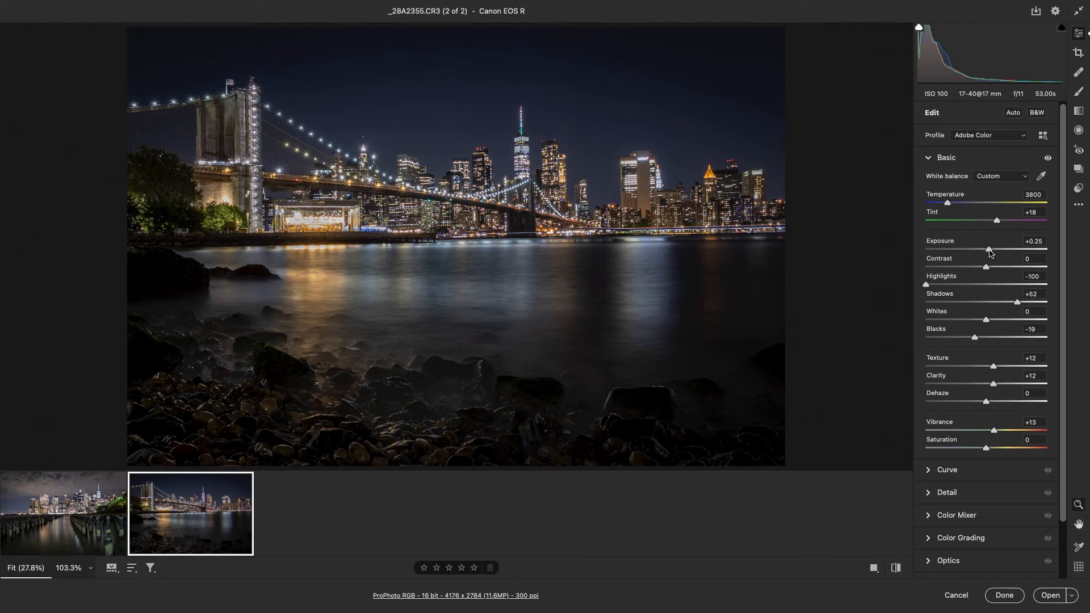
drag(989, 254, 998, 253)
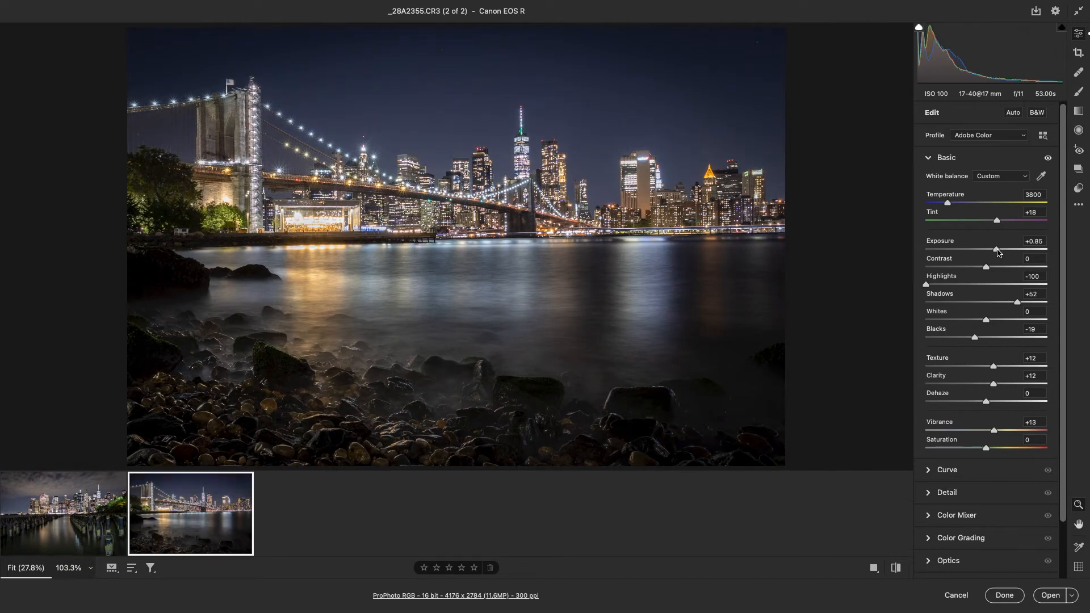
mouse_move(102, 526)
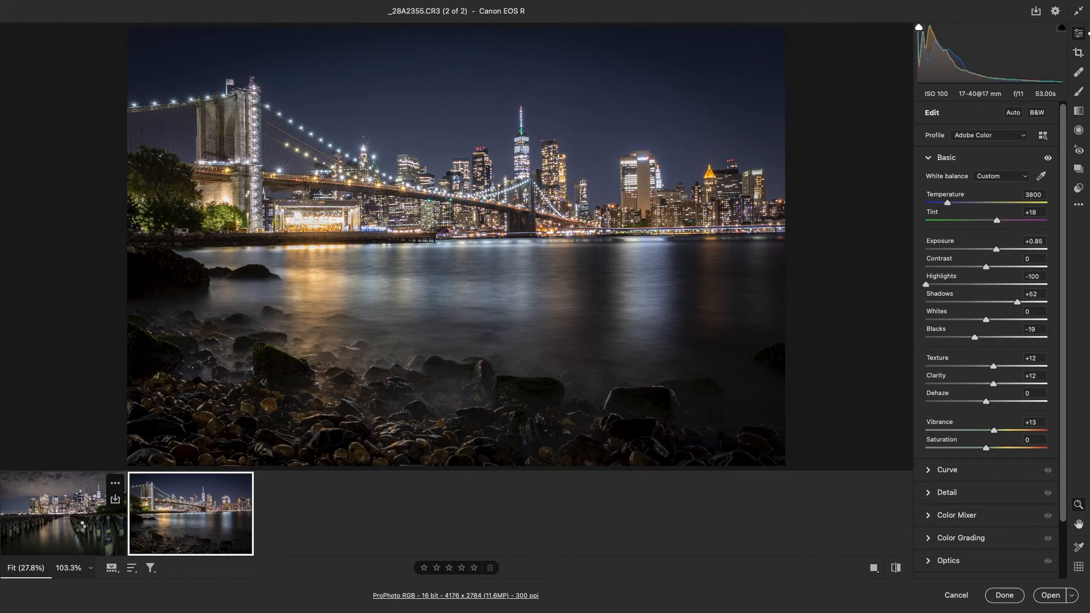
click(80, 528)
click(204, 526)
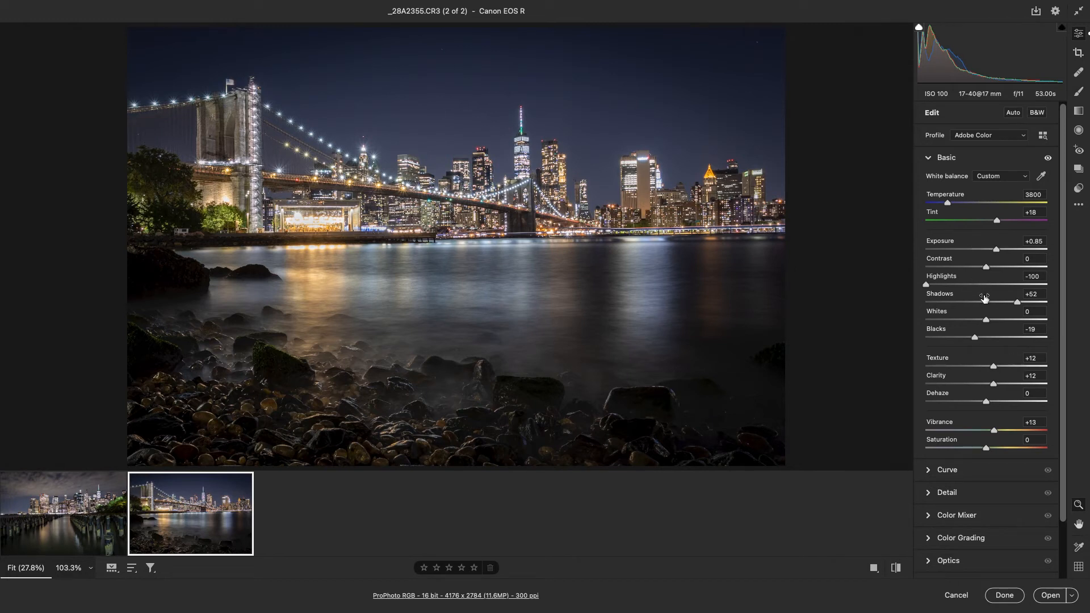
Try Shadows at +80 on the bridge photo and reset both Highlights and Shadows to 0.
drag(1020, 306, 1075, 313)
drag(962, 308, 1037, 320)
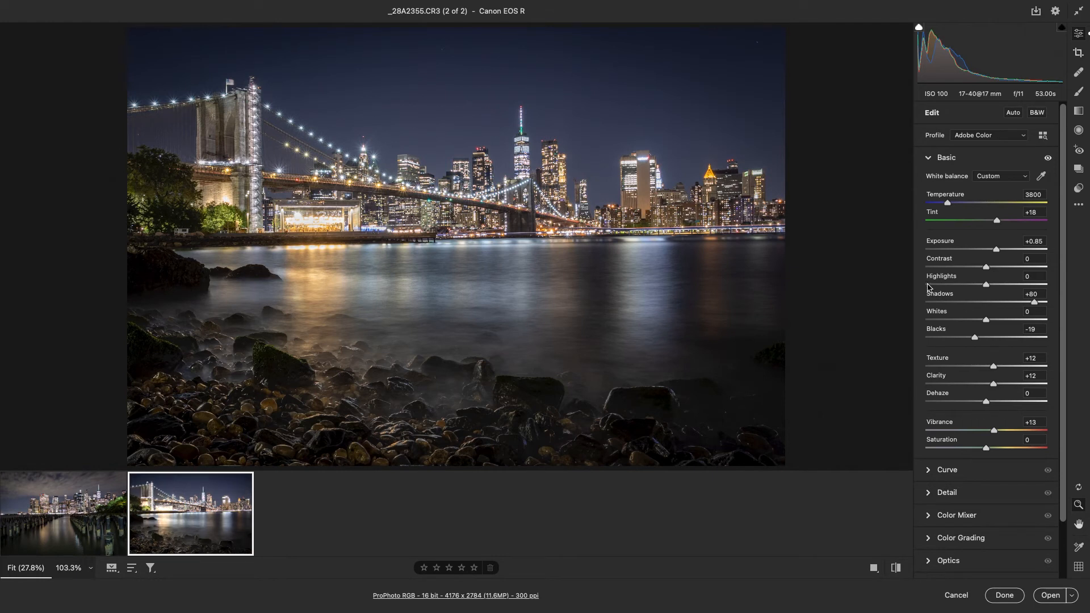
double_click(927, 285)
double_click(1034, 302)
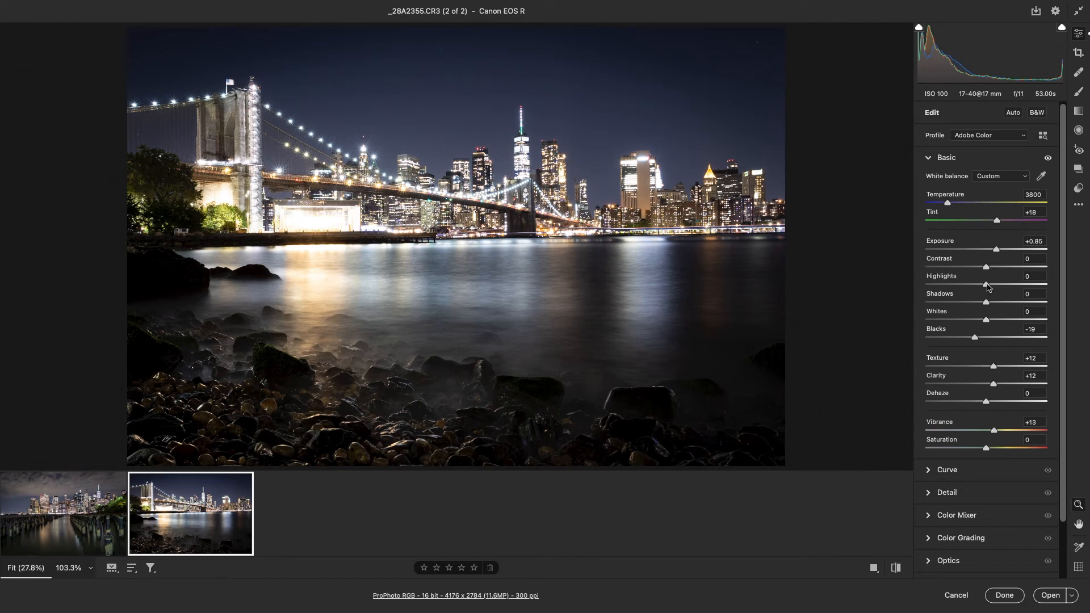
Set the bridge photo's Highlights to -79, Shadows to +100 and Blacks to -22.
drag(986, 283, 877, 290)
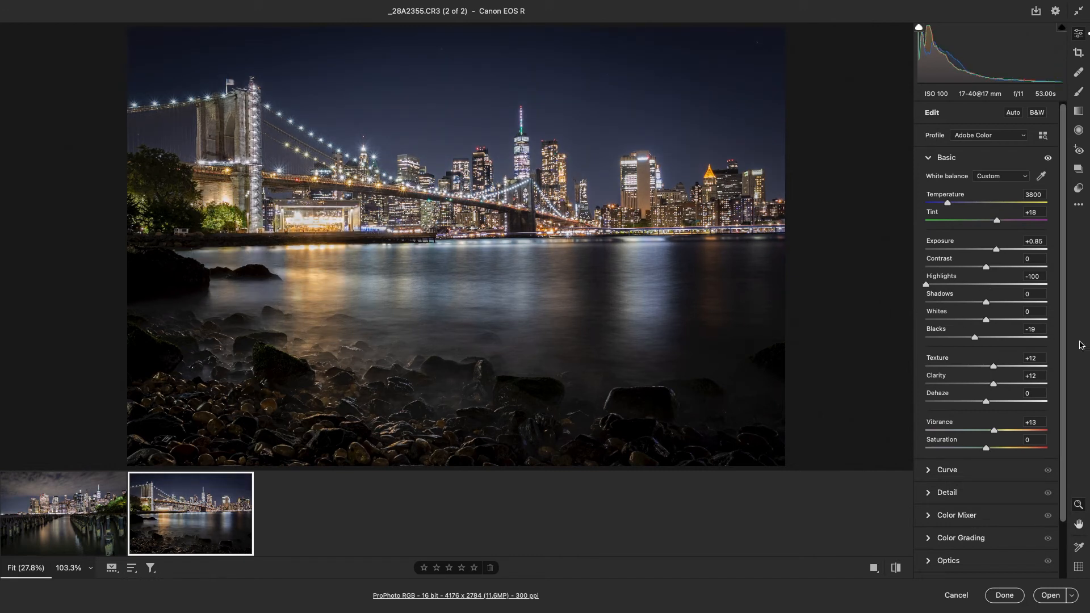
mouse_move(927, 285)
mouse_down()
mouse_move(939, 289)
mouse_move(905, 289)
mouse_move(939, 294)
mouse_up()
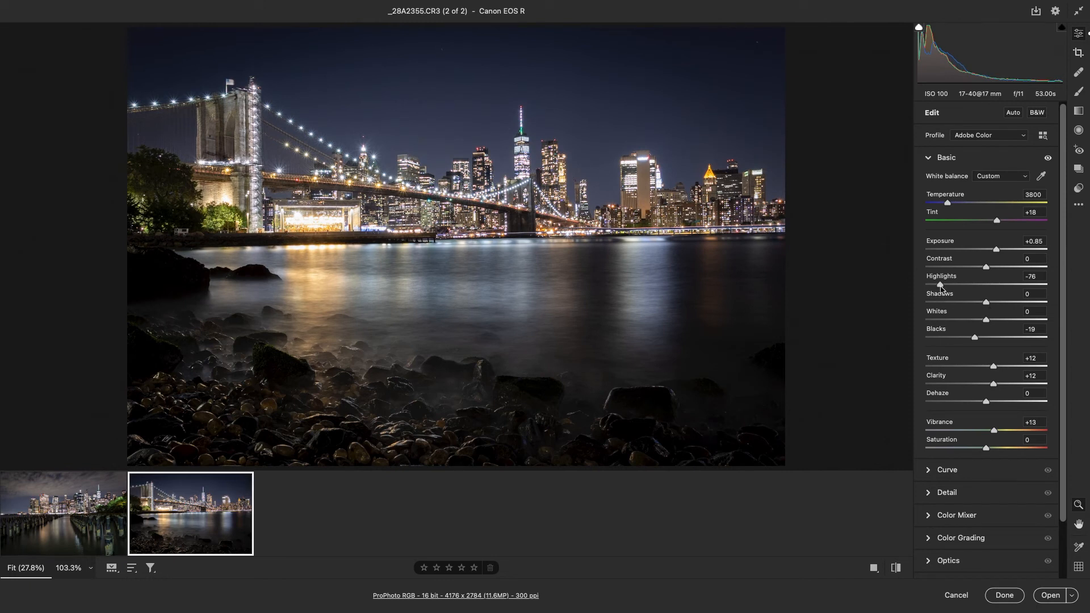
drag(941, 288, 939, 289)
drag(988, 306, 1055, 314)
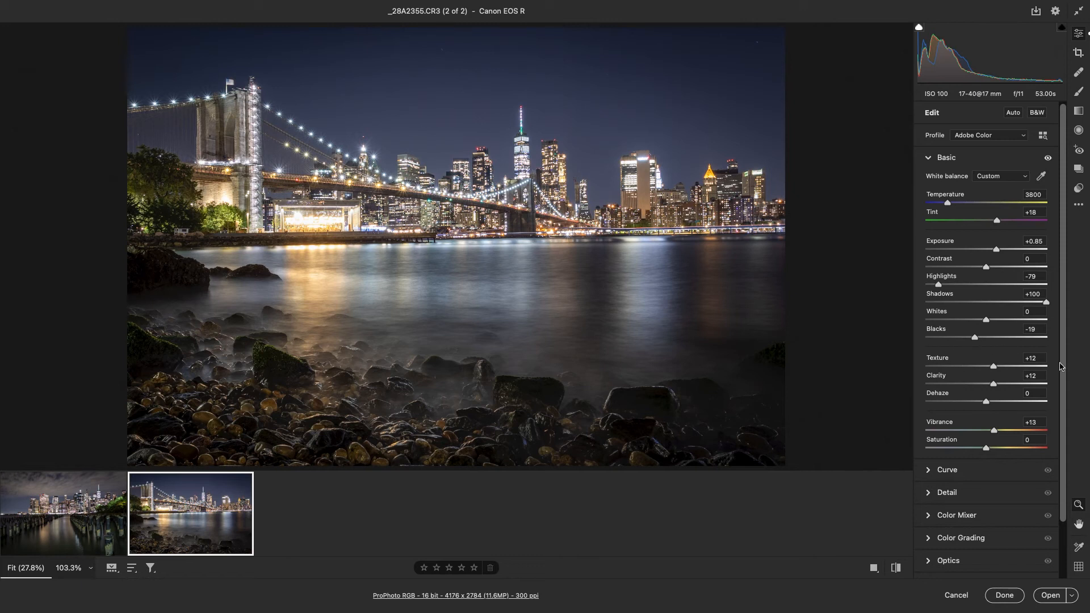
drag(975, 339, 974, 344)
Select both the pilings and bridge photos and open them together in Photoshop.
scroll(1001, 307, down, 1)
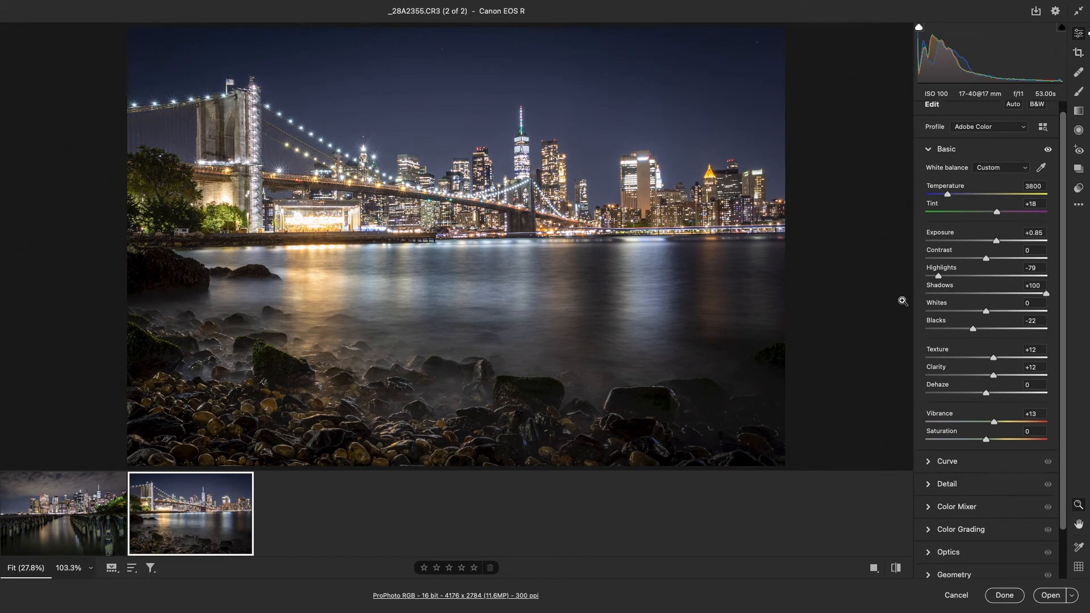
scroll(1002, 330, down, 2)
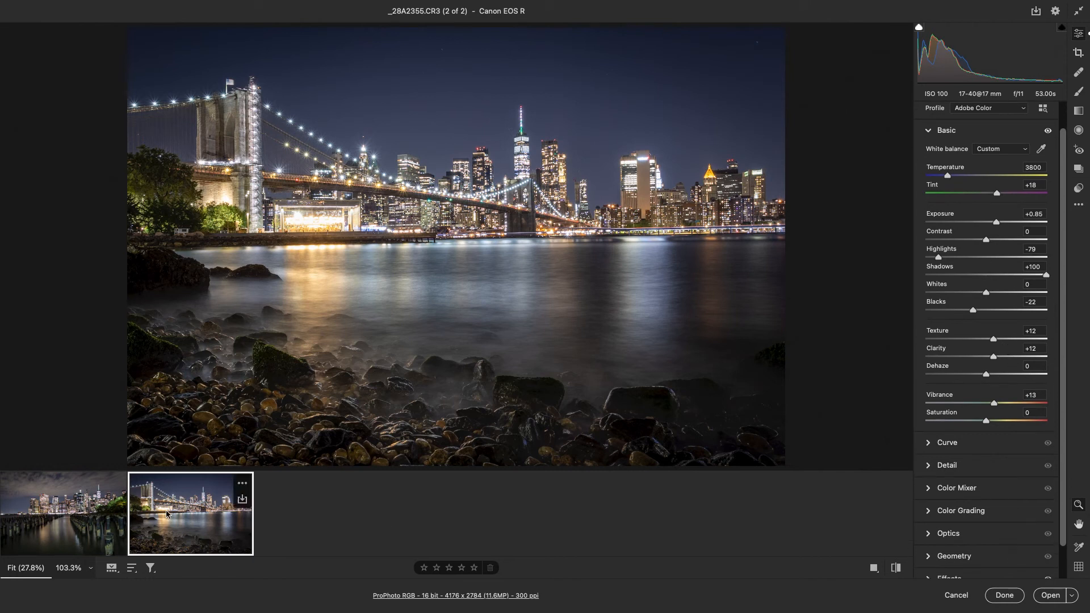
shift+click(36, 518)
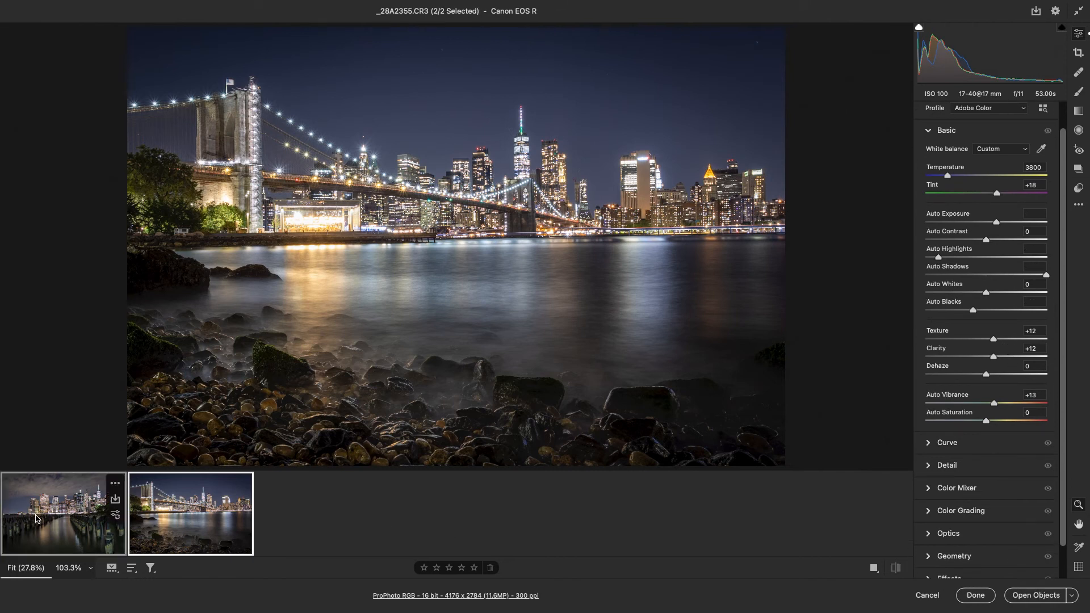
click(1051, 596)
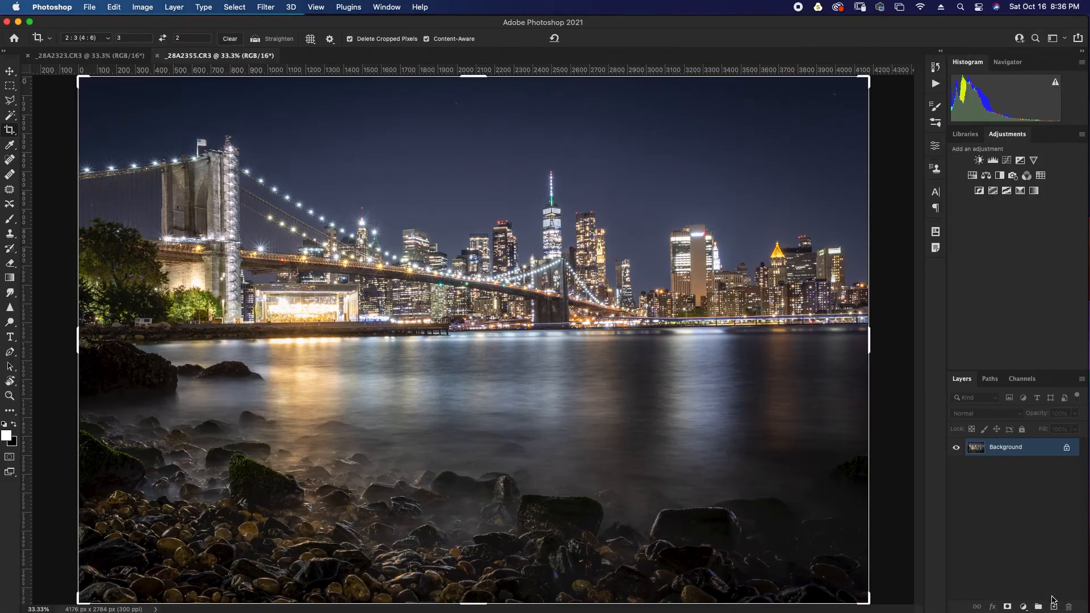
Compare the two opened photos by switching between their documents, finishing on the wooden-pilings photo.
click(91, 56)
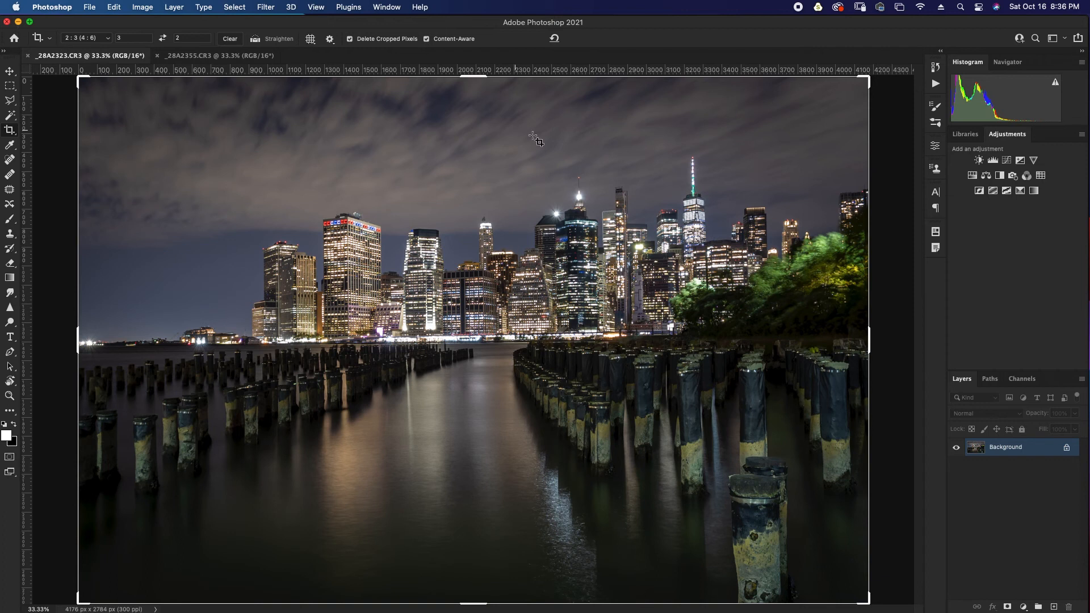
click(207, 57)
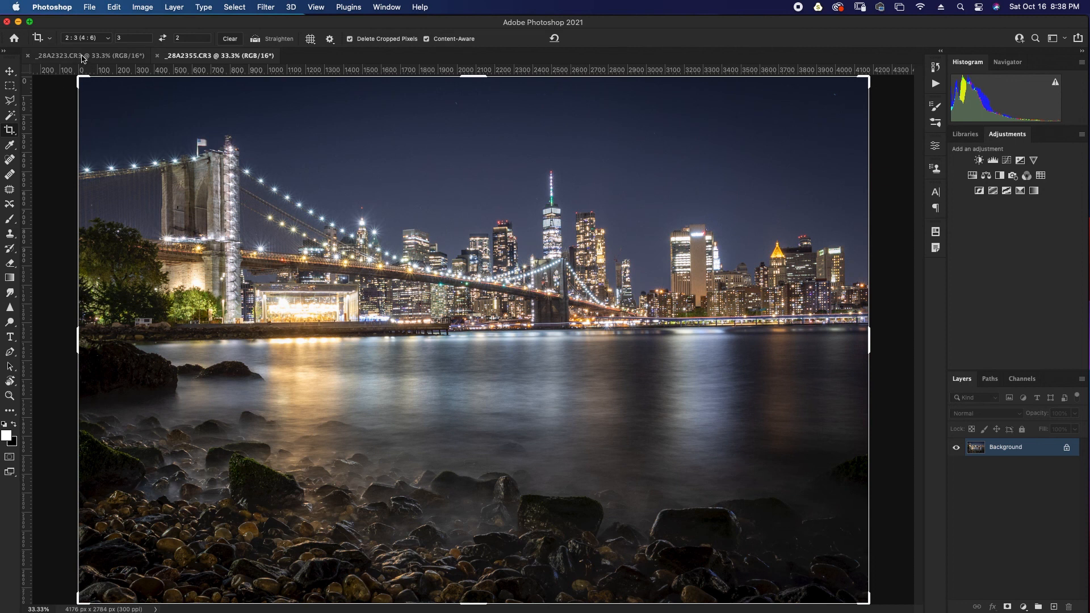
click(83, 57)
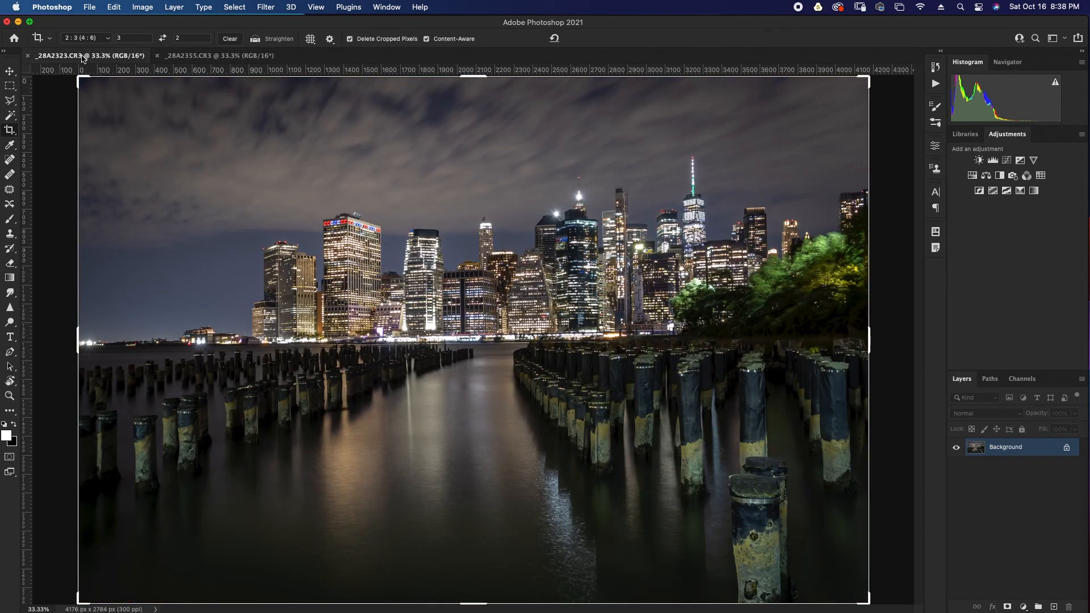